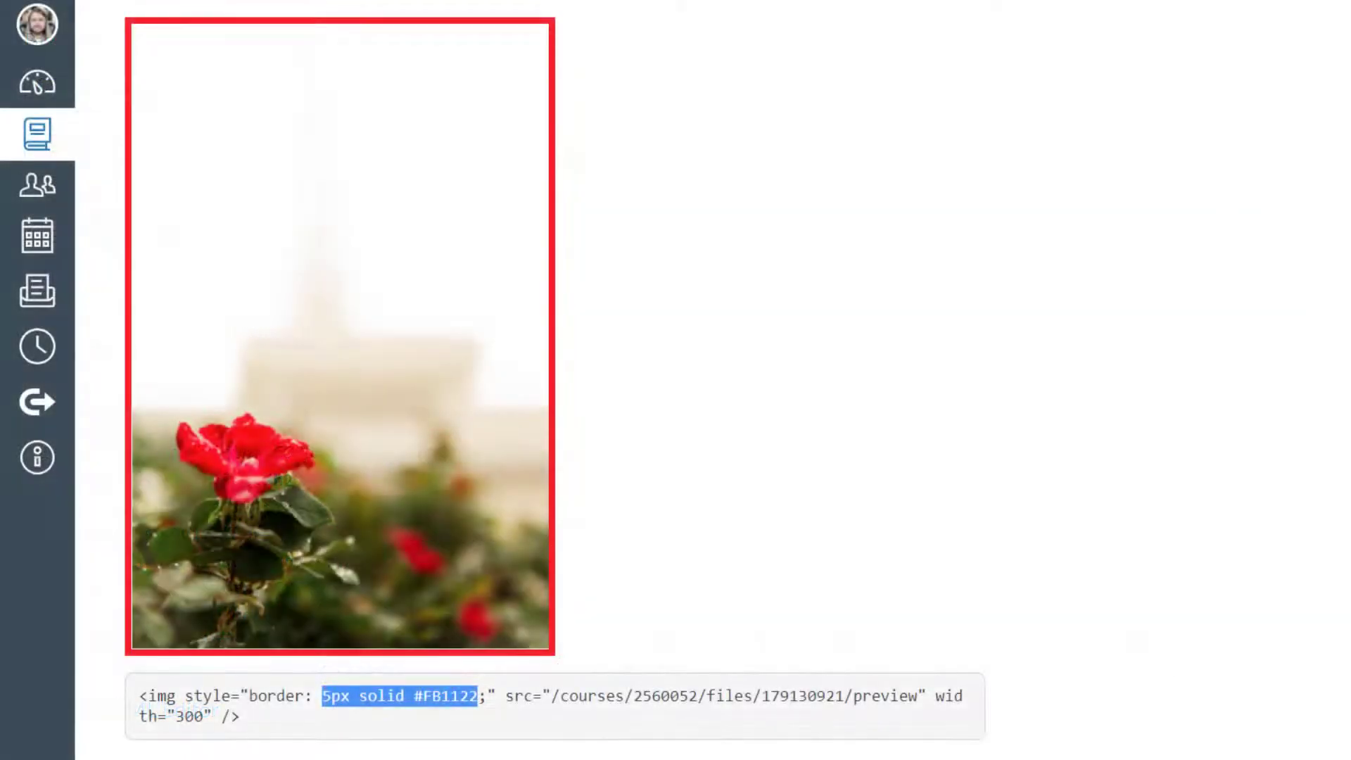
- Highlight 'border-width: 10px;' and then 'border-style: dotted;' in the dotted example's code
scroll(535, 380, "down", 6)
scroll(535, 380, "down", 4)
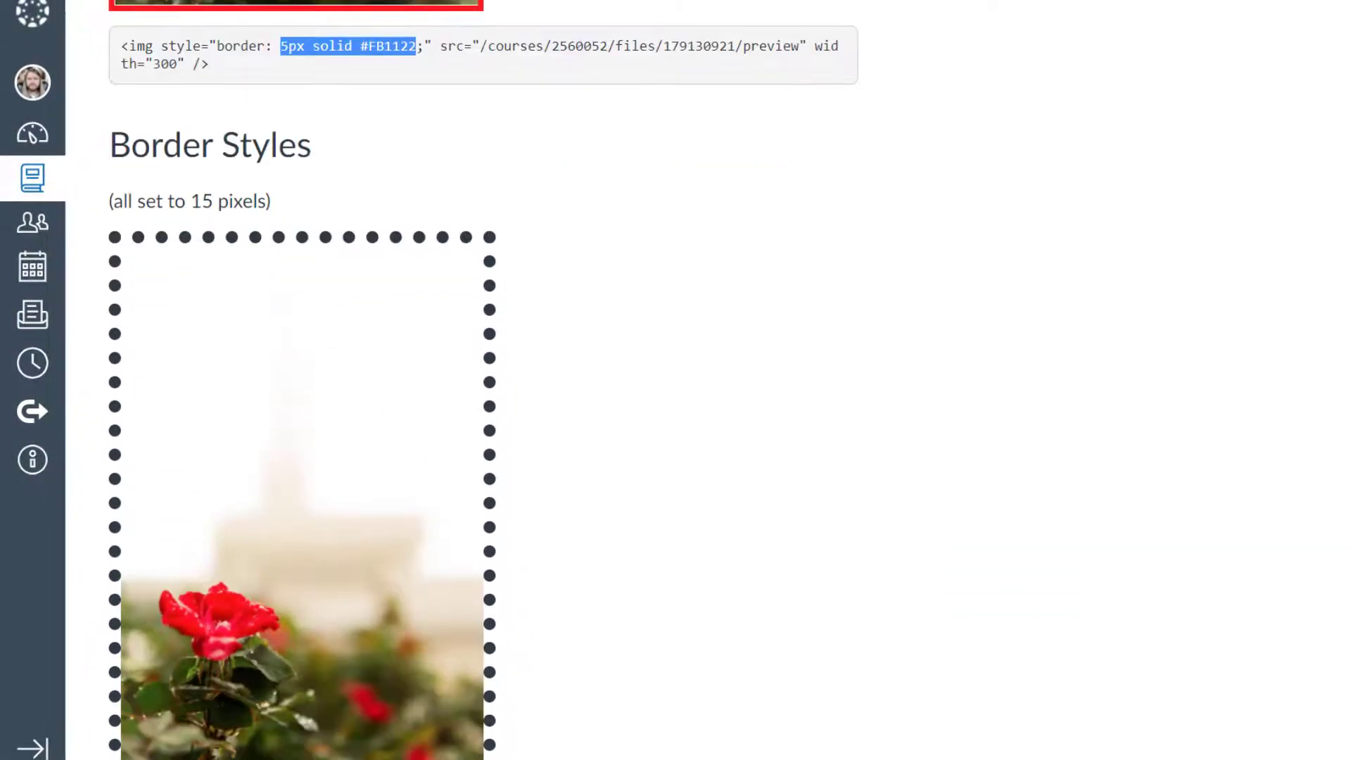
scroll(462, 380, "down", 1)
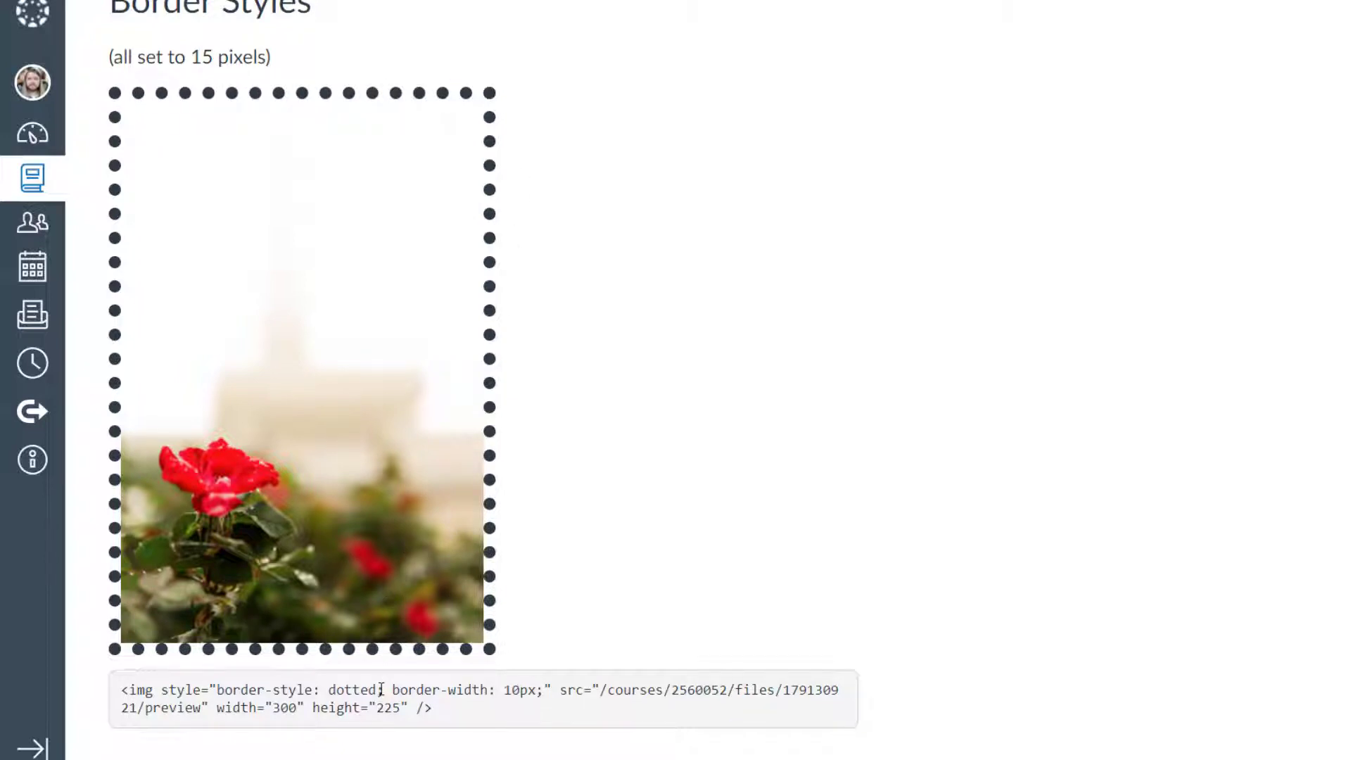
left_click_drag(394, 691, 544, 690)
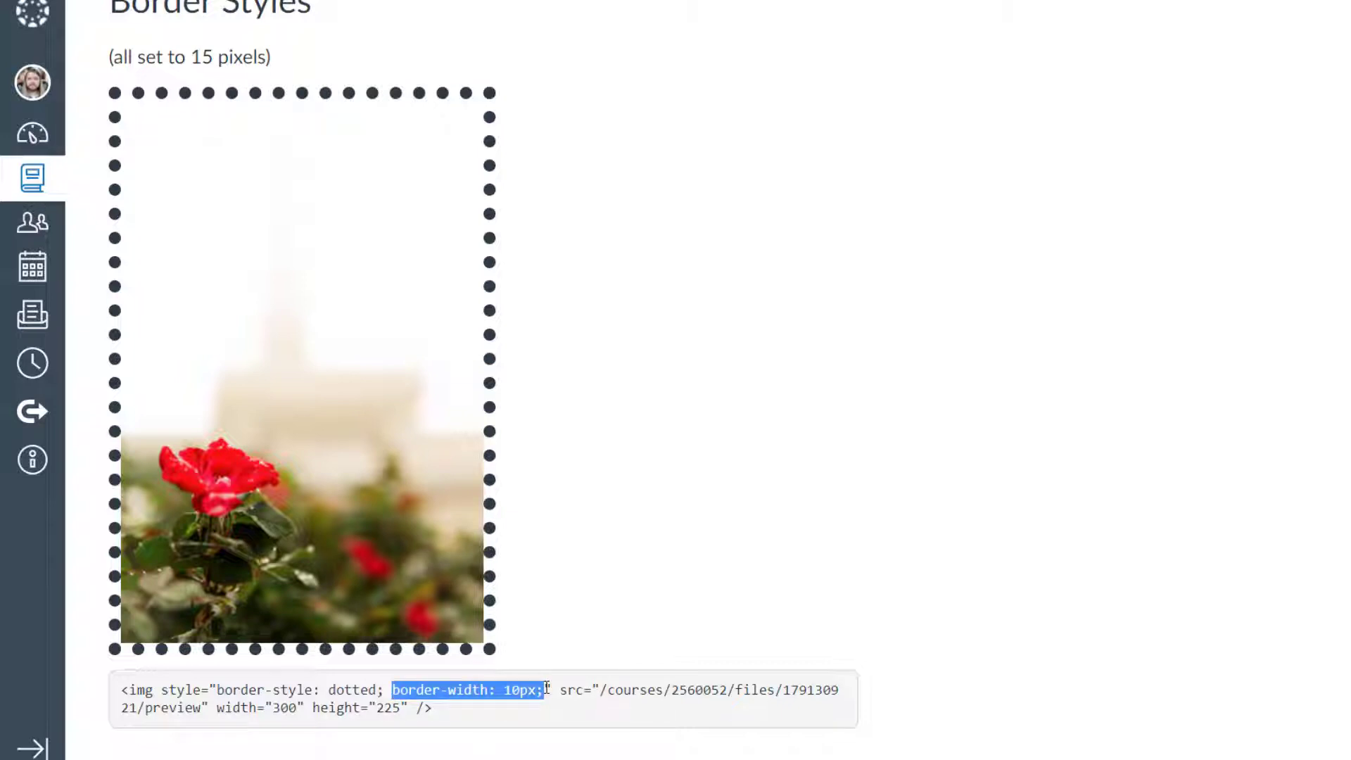
left_click_drag(219, 689, 393, 691)
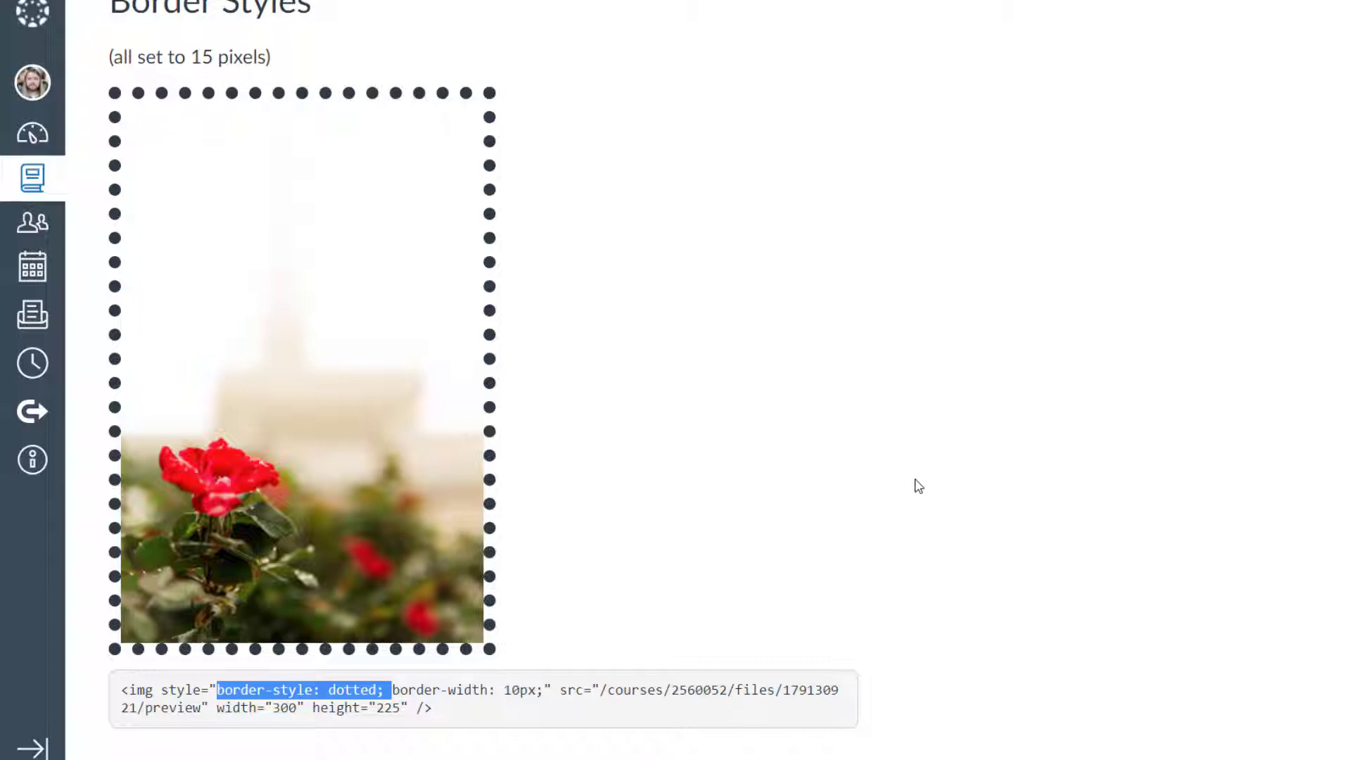
- Highlight the 10px width and the 'dashed' value in the dashed example's code
scroll(919, 485, "down", 9)
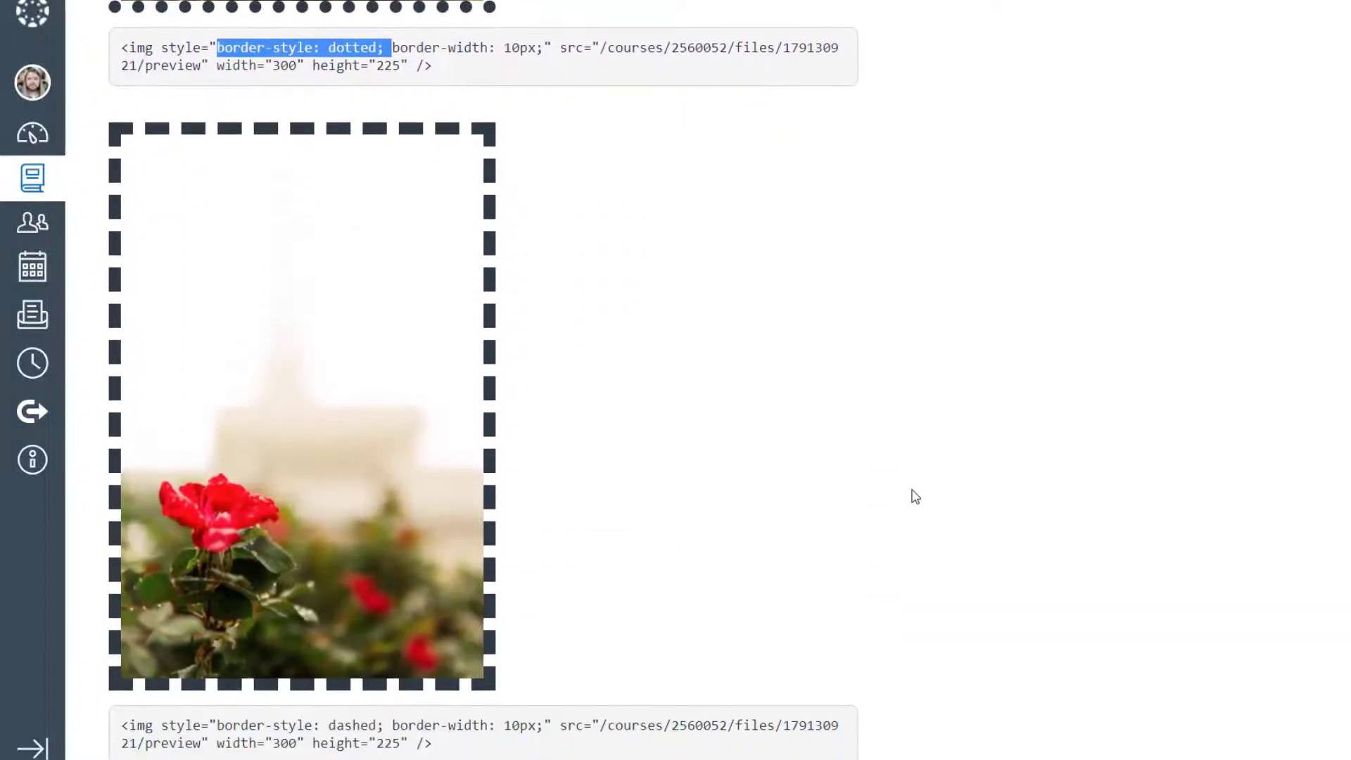
scroll(916, 497, "down", 2)
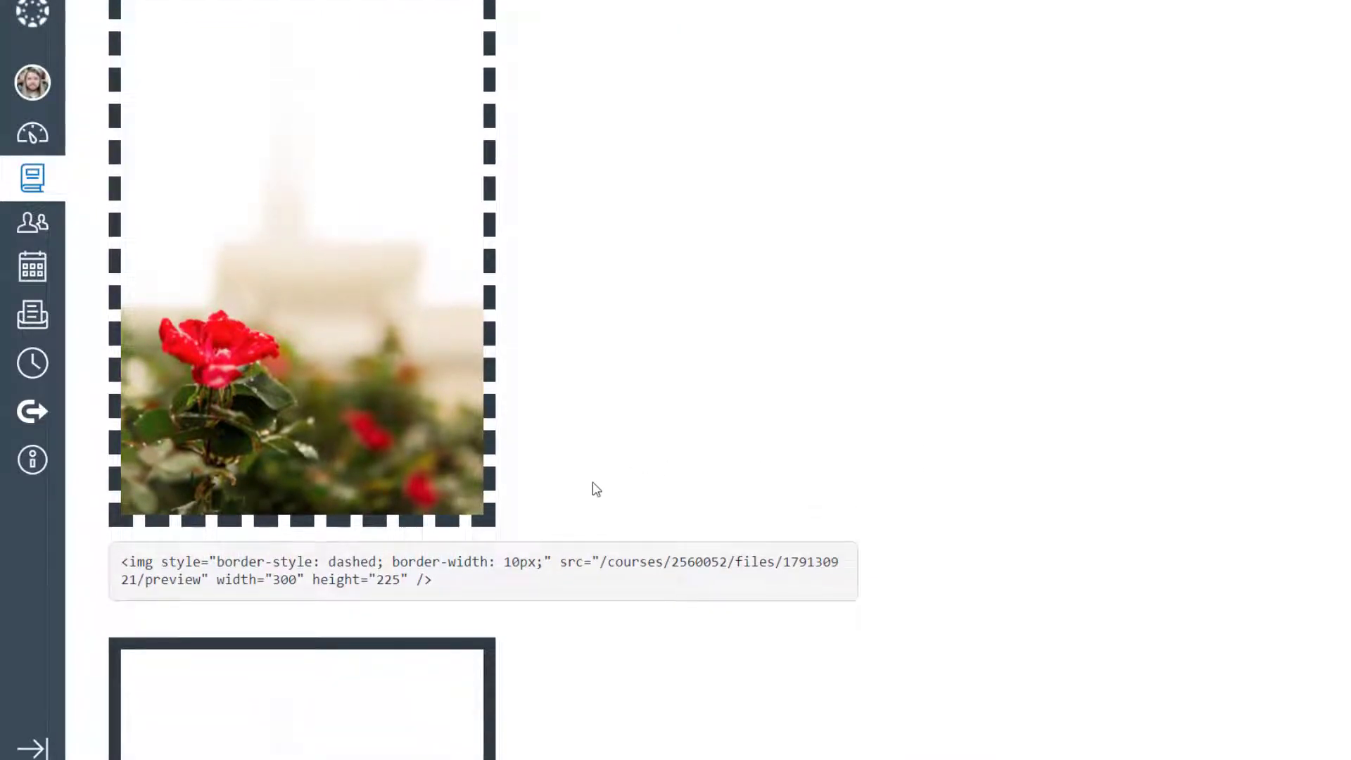
left_click_drag(507, 565, 537, 565)
left_click_drag(218, 564, 377, 564)
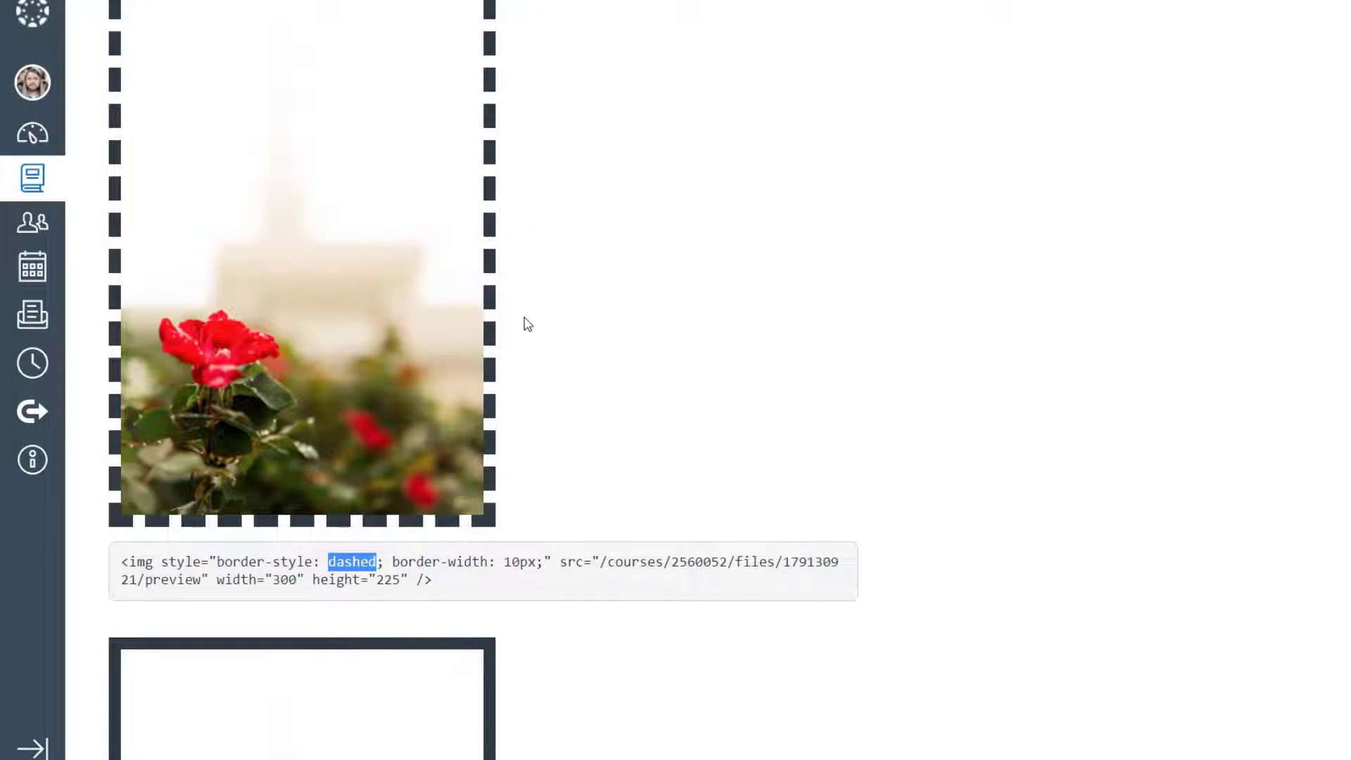
scroll(580, 459, "down", 9)
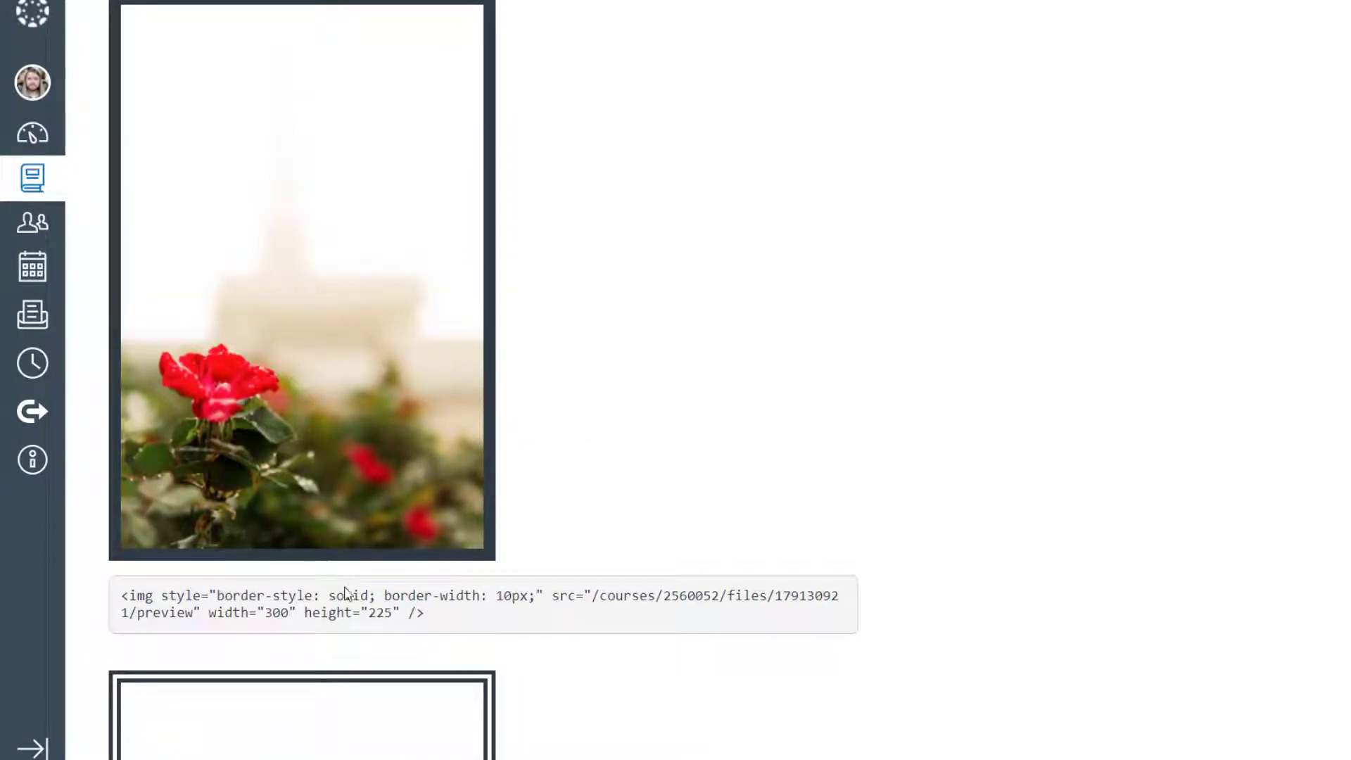
- Highlight 'solid' and its 10px width, then the double example's 10px width
double_click(333, 597)
left_click_drag(497, 595, 530, 595)
scroll(535, 591, "down", 8)
scroll(535, 592, "down", 2)
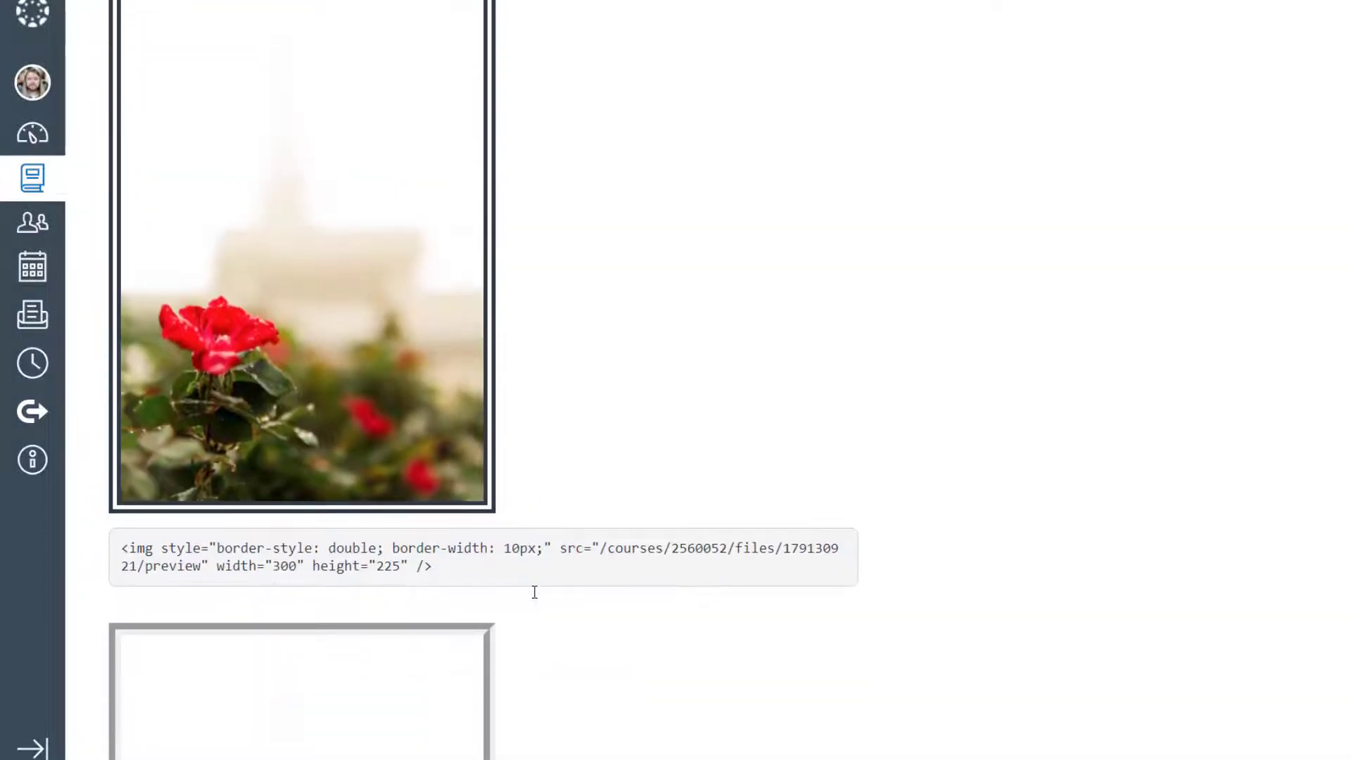
left_click_drag(504, 548, 528, 542)
- Back at the solid example, highlight 'solid; border-width: 10px;' in its code
scroll(556, 531, "up", 5)
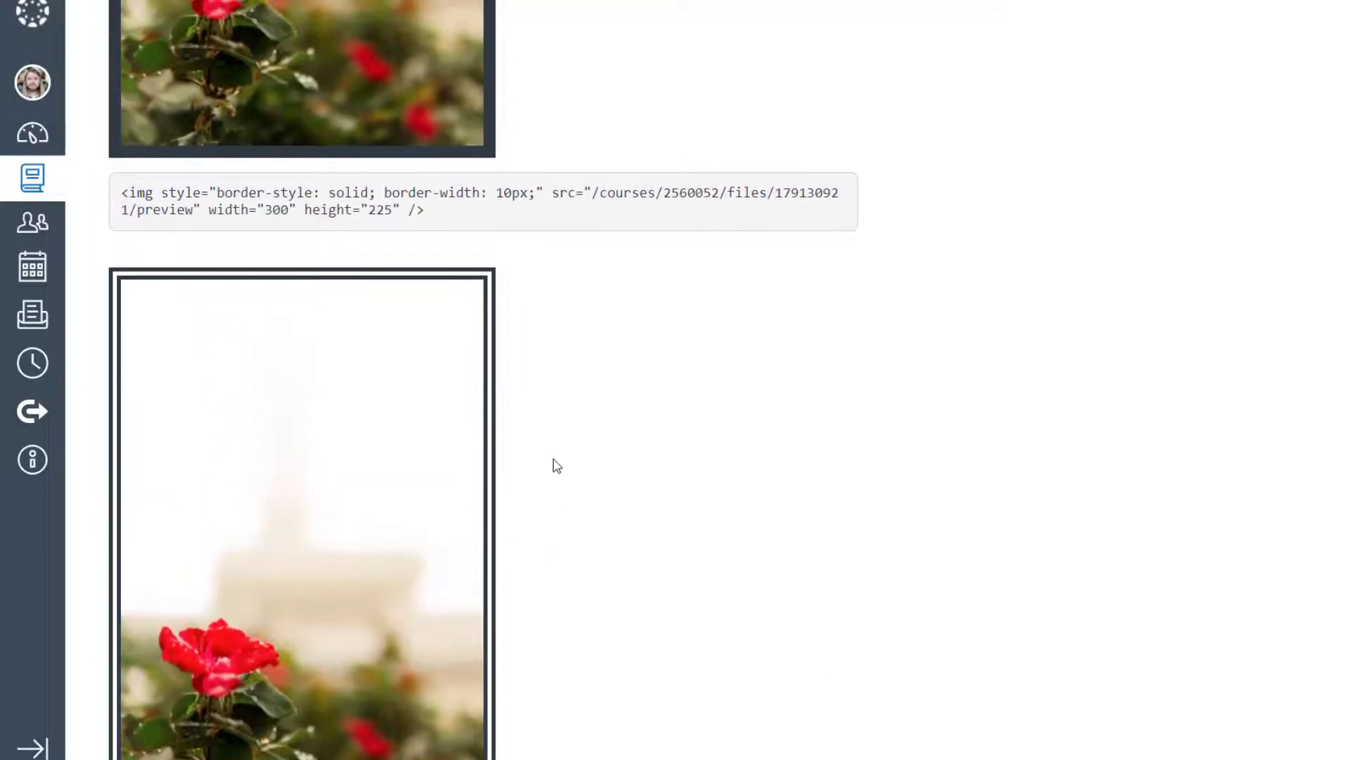
left_click_drag(327, 192, 535, 195)
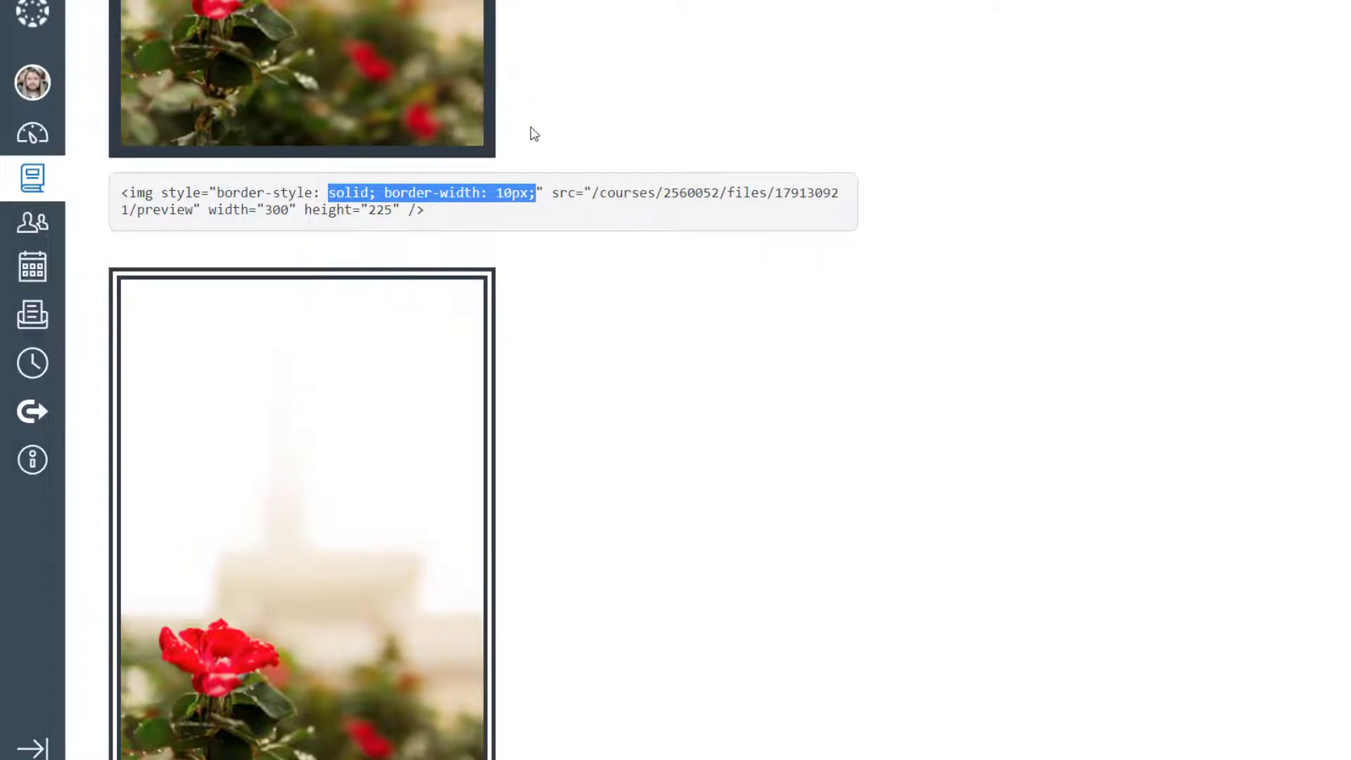
scroll(507, 95, "up", 3)
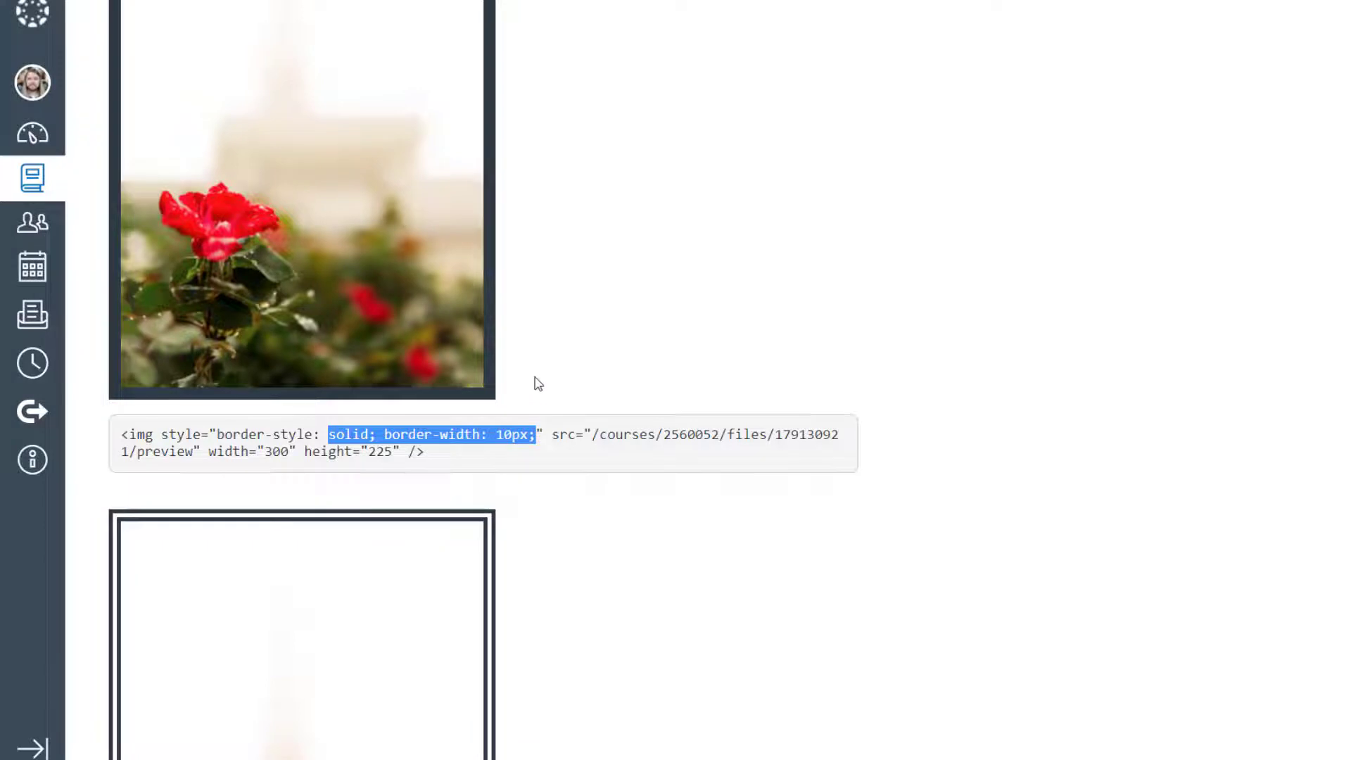
- Go past the double example and highlight 'groove;' in the groove example's code
scroll(552, 373, "down", 6)
scroll(560, 384, "down", 2)
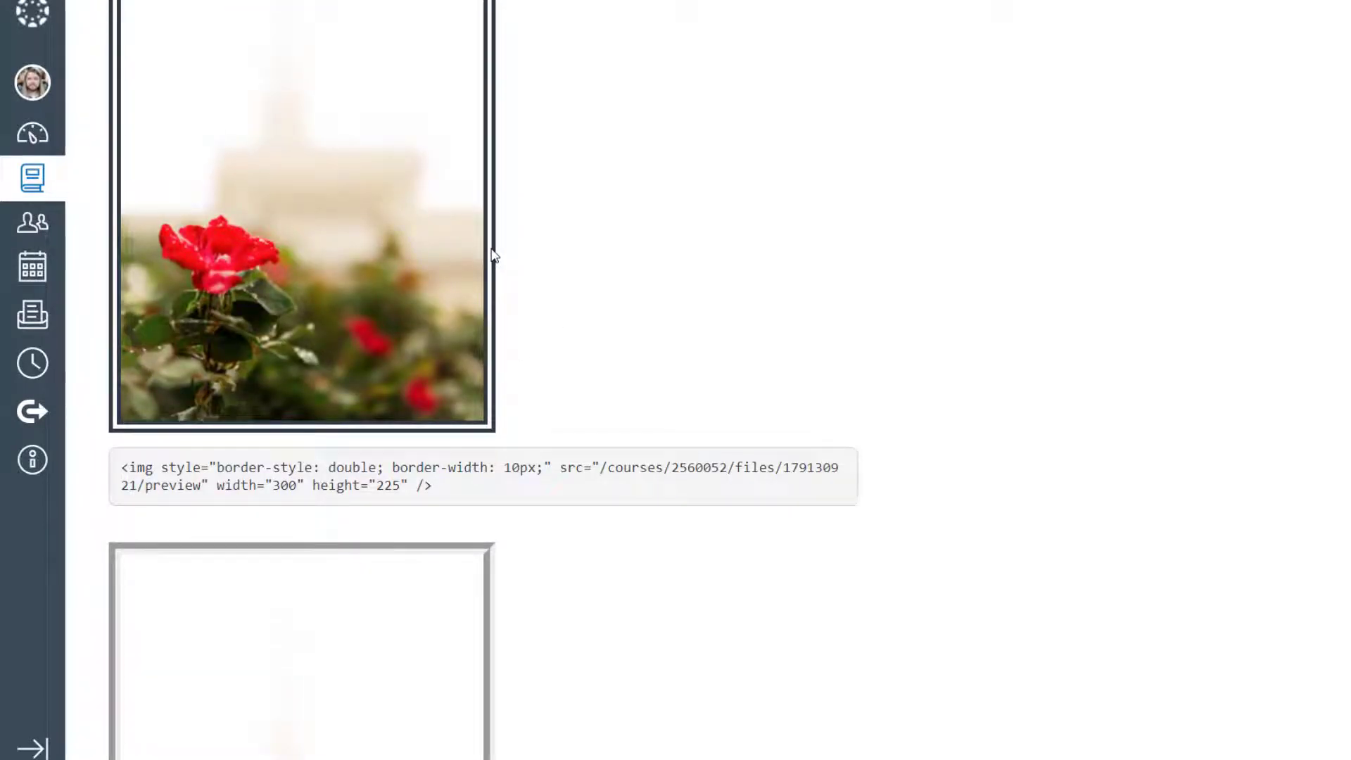
scroll(578, 395, "down", 2)
scroll(579, 395, "down", 4)
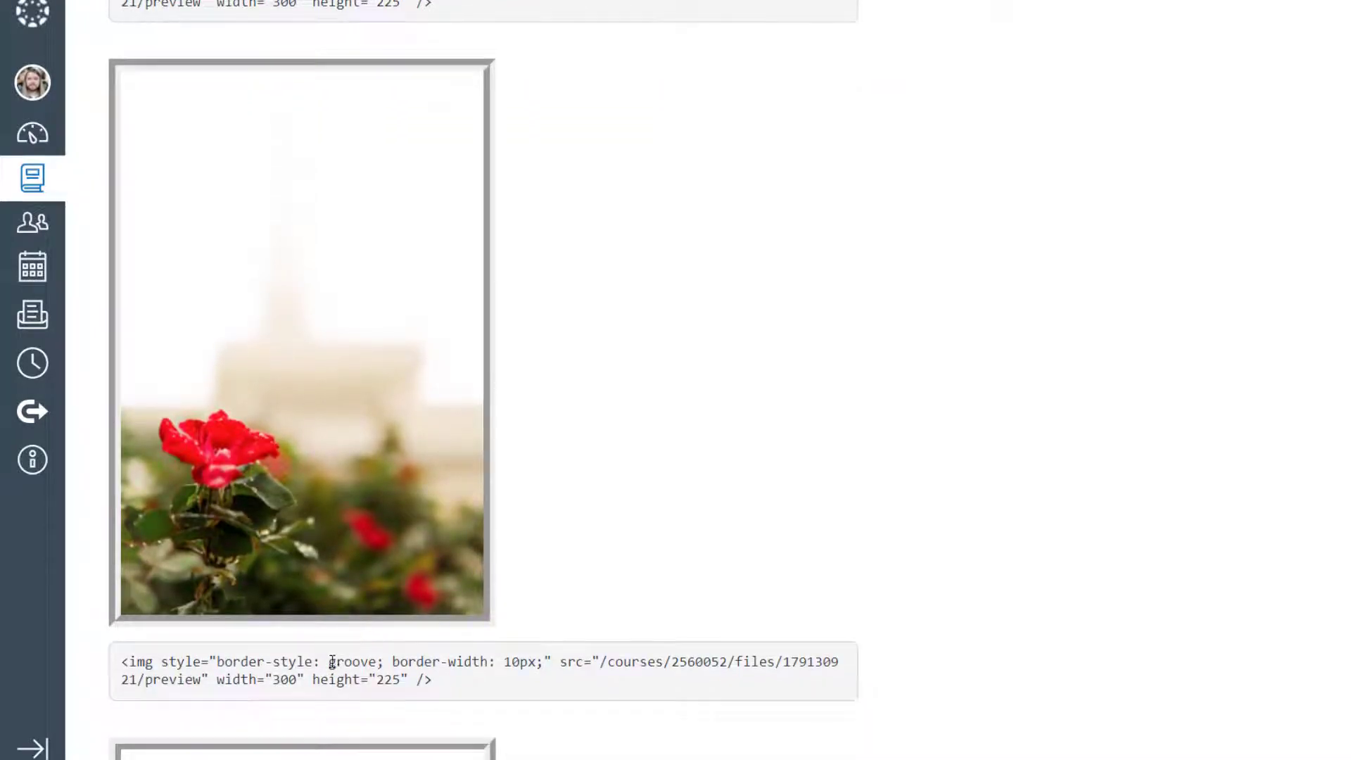
left_click_drag(328, 662, 385, 661)
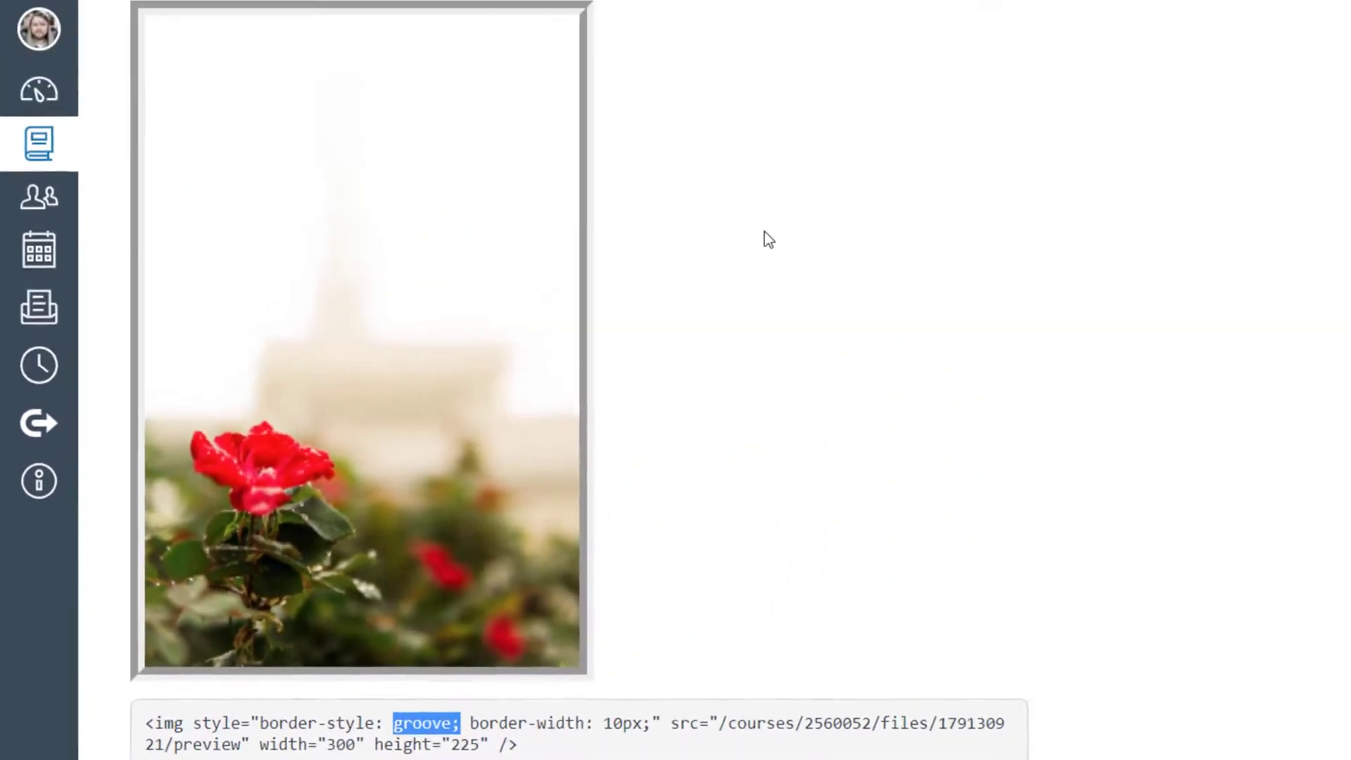
- Highlight 'ridge' in the ridge example's code, then reach the 10px inset example
scroll(724, 260, "down", 8)
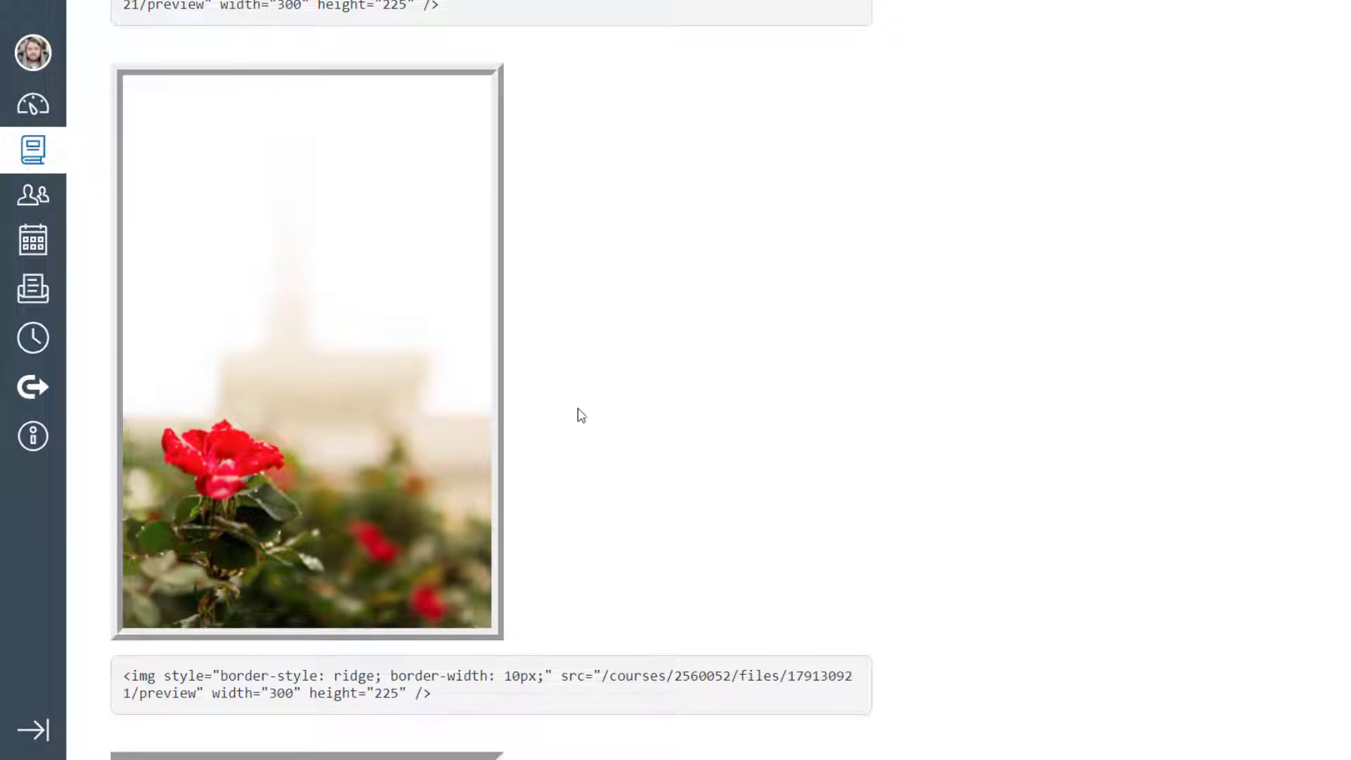
double_click(362, 674)
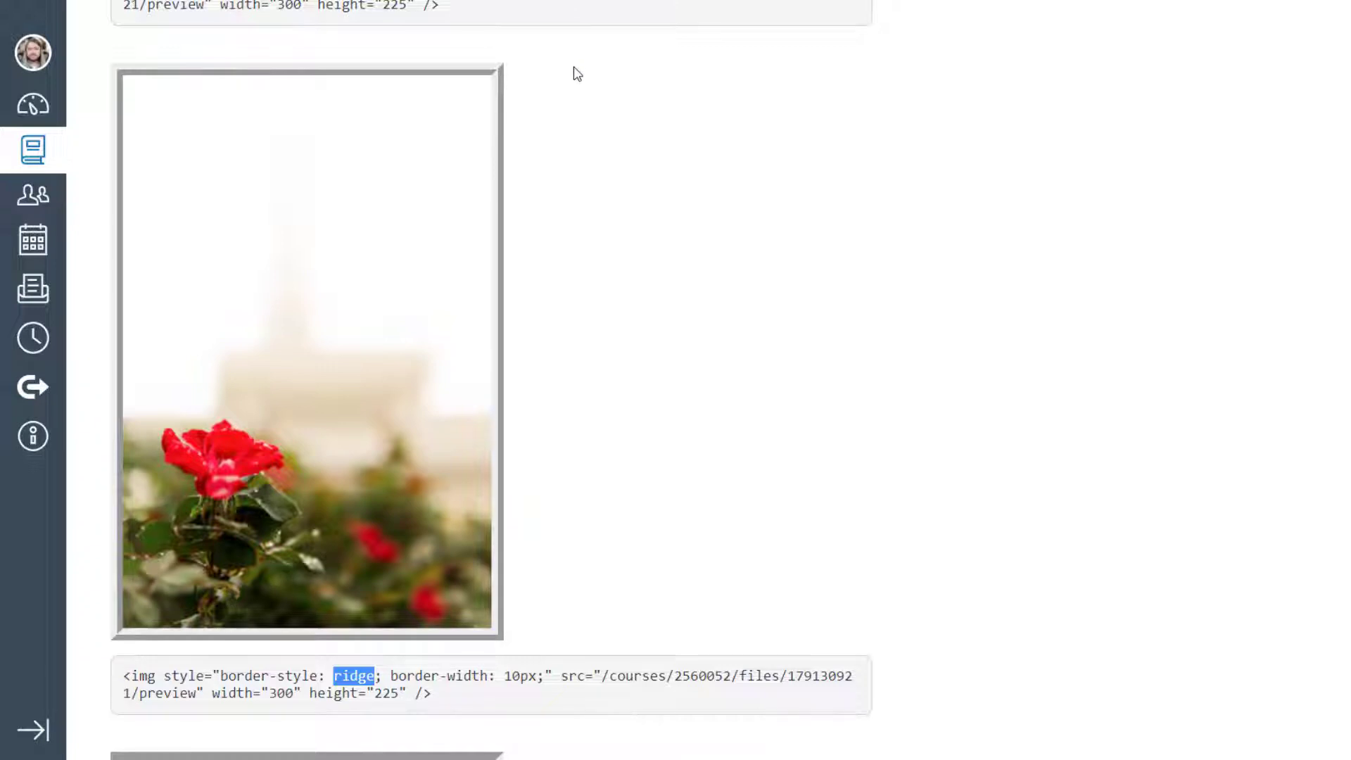
scroll(568, 78, "down", 1)
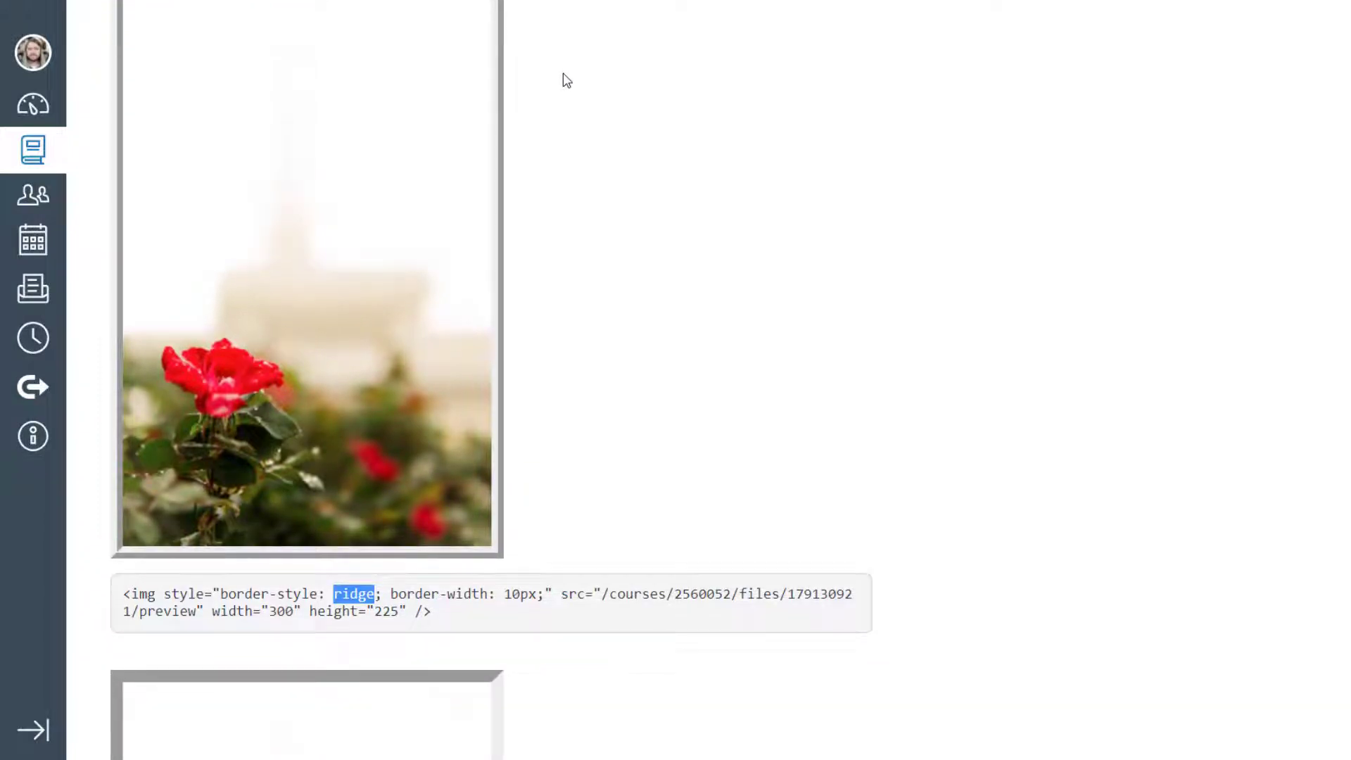
scroll(567, 81, "down", 10)
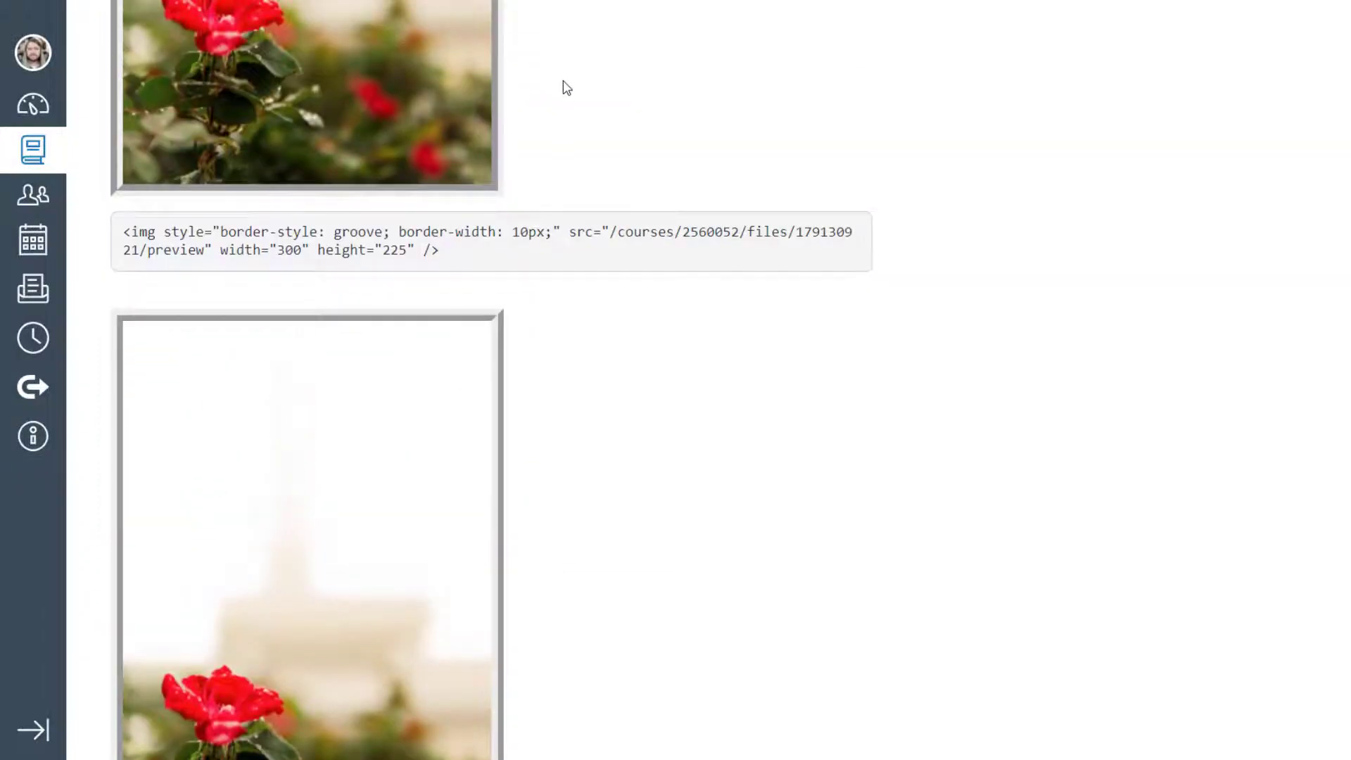
scroll(568, 88, "down", 4)
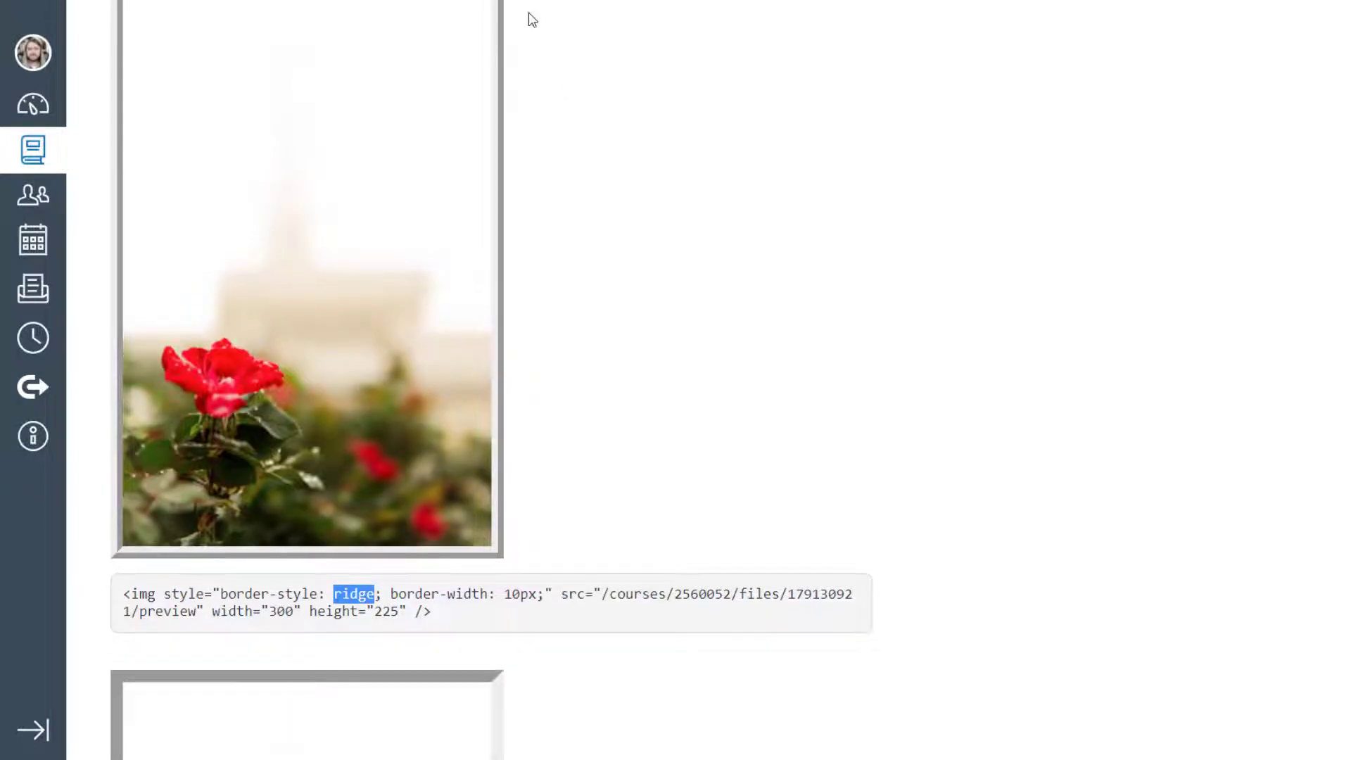
scroll(563, 66, "down", 4)
scroll(748, 328, "down", 5)
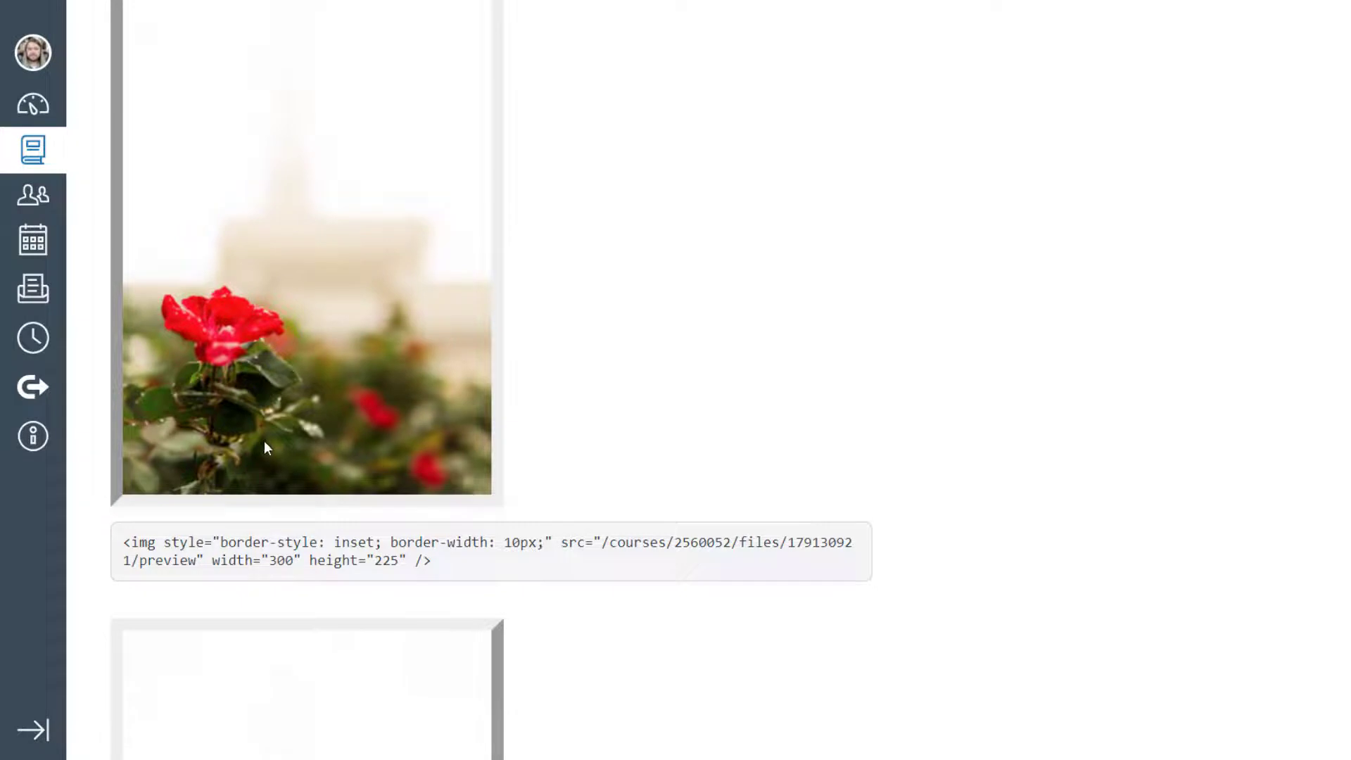
- Scroll to the outset-border rose and its 'border-style: outset; border-width: 10px;' code
scroll(266, 446, "up", 1)
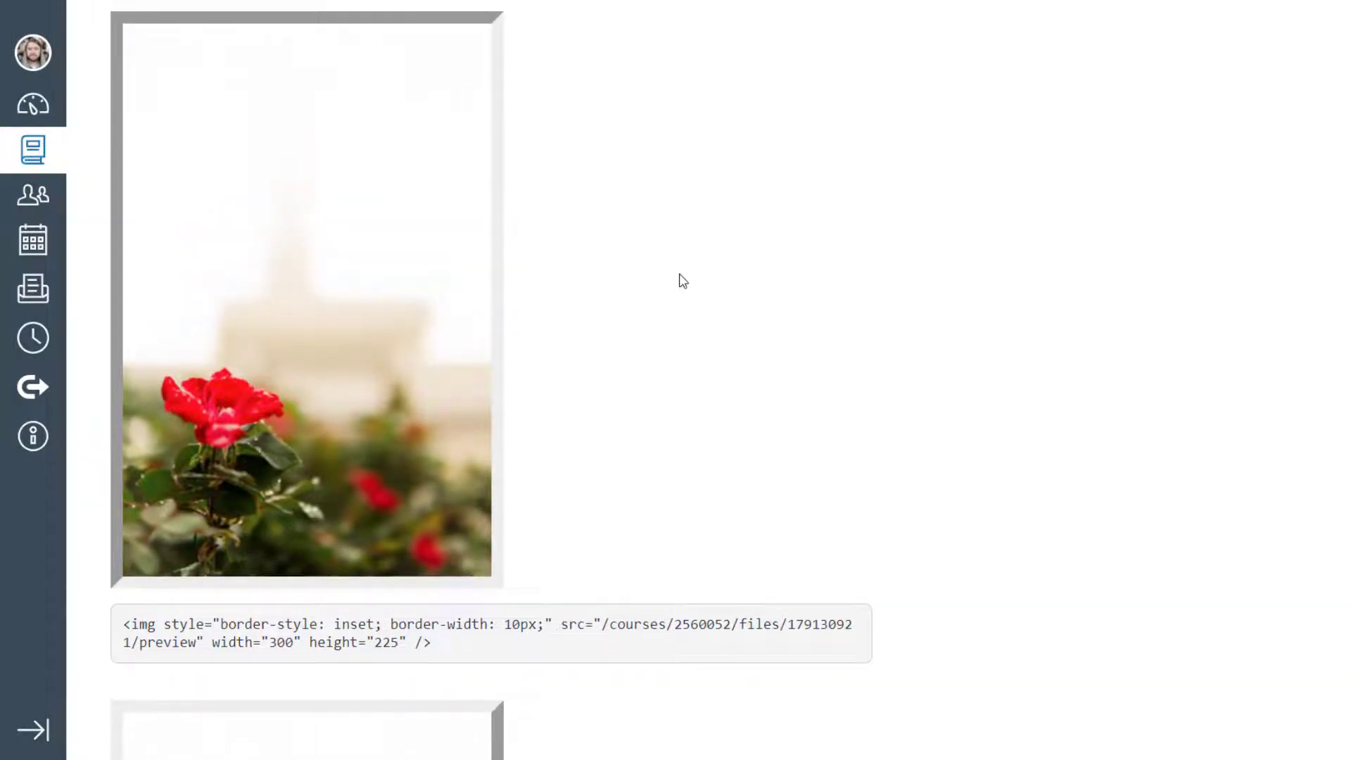
scroll(678, 278, "up", 1)
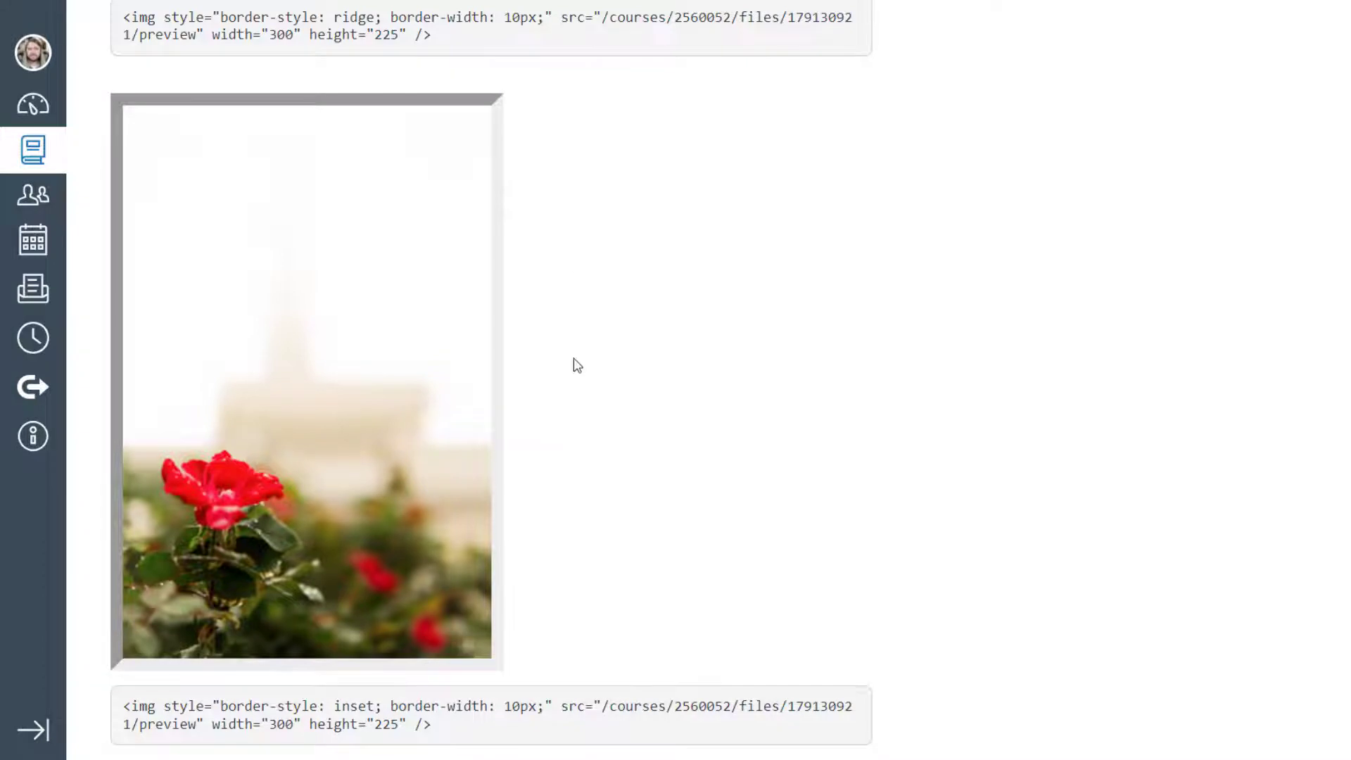
scroll(575, 327, "down", 10)
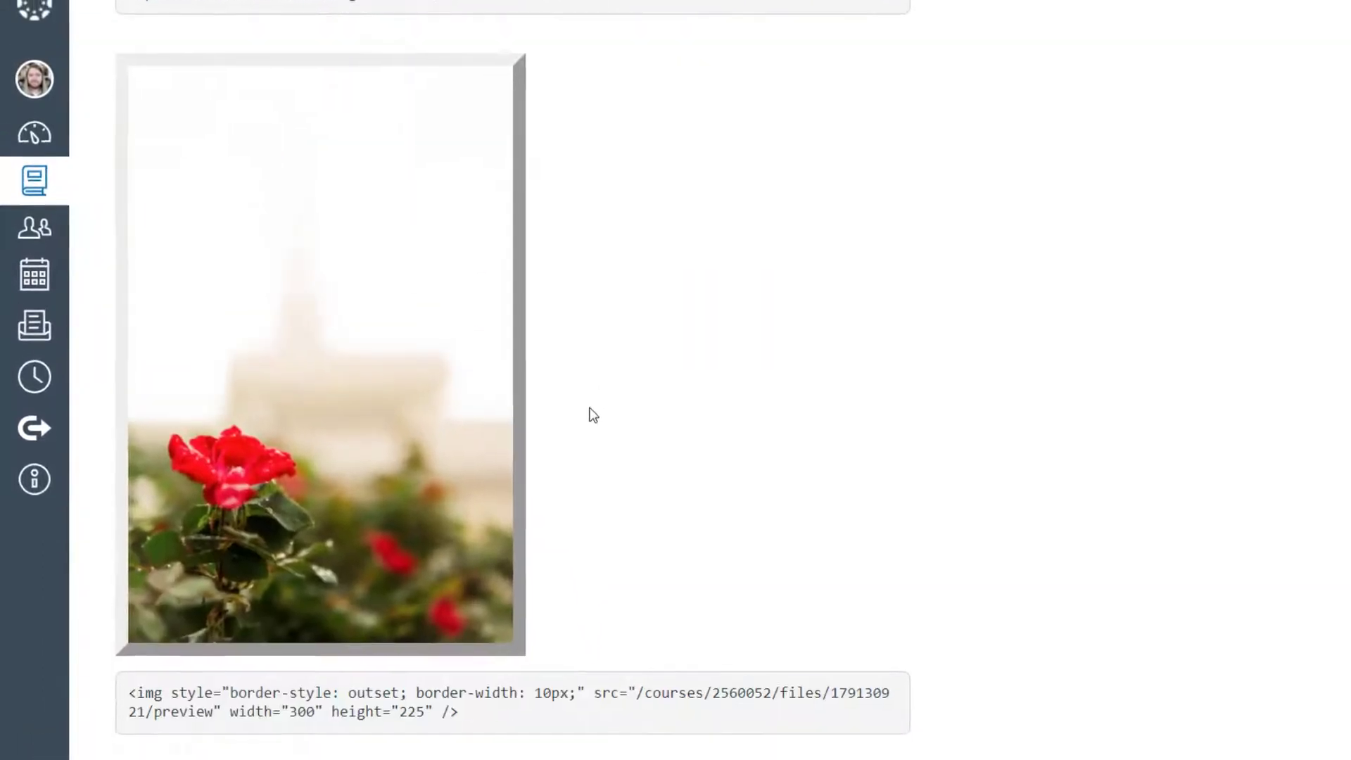
scroll(587, 404, "down", 1)
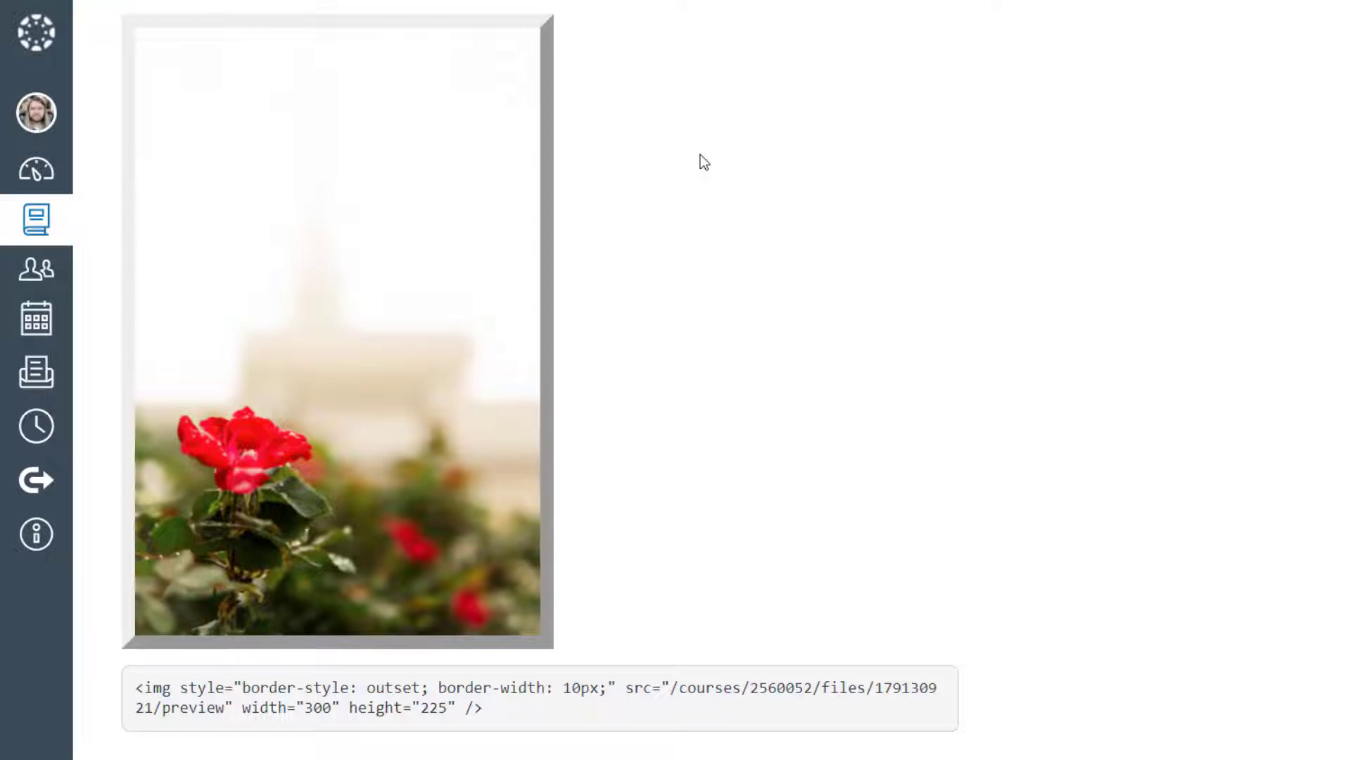
- Point out 'border-style:' and 'dotted' in the mixed dotted dashed solid double example
scroll(700, 154, "down", 8)
scroll(704, 131, "down", 1)
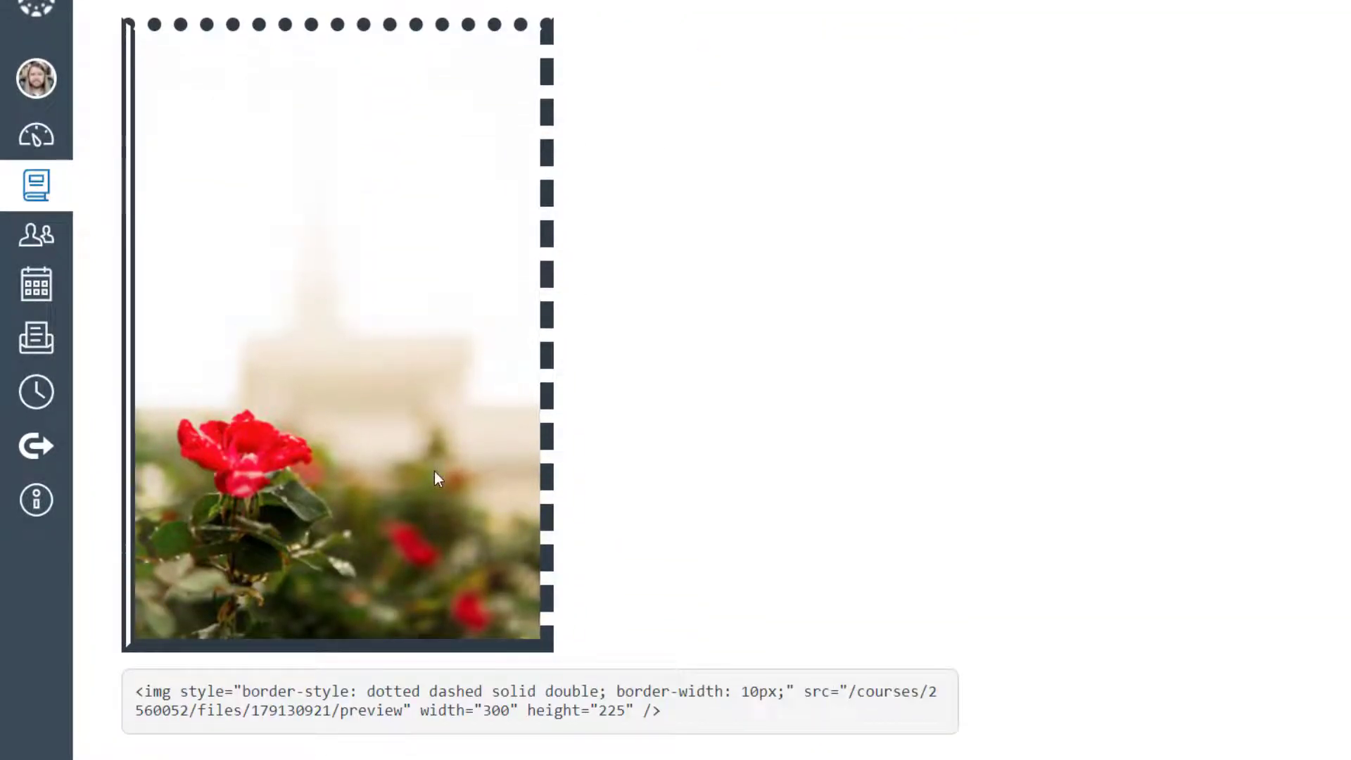
left_click_drag(243, 693, 358, 692)
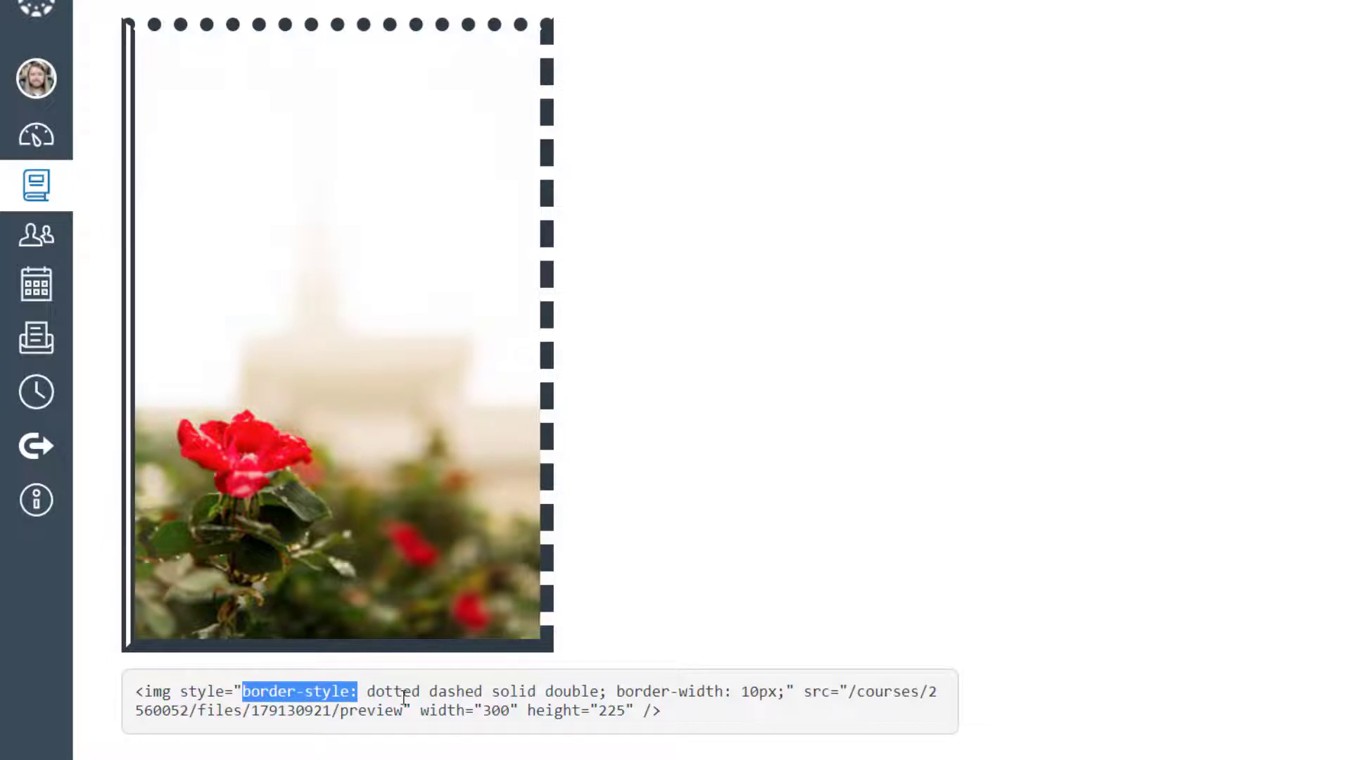
left_click(369, 692)
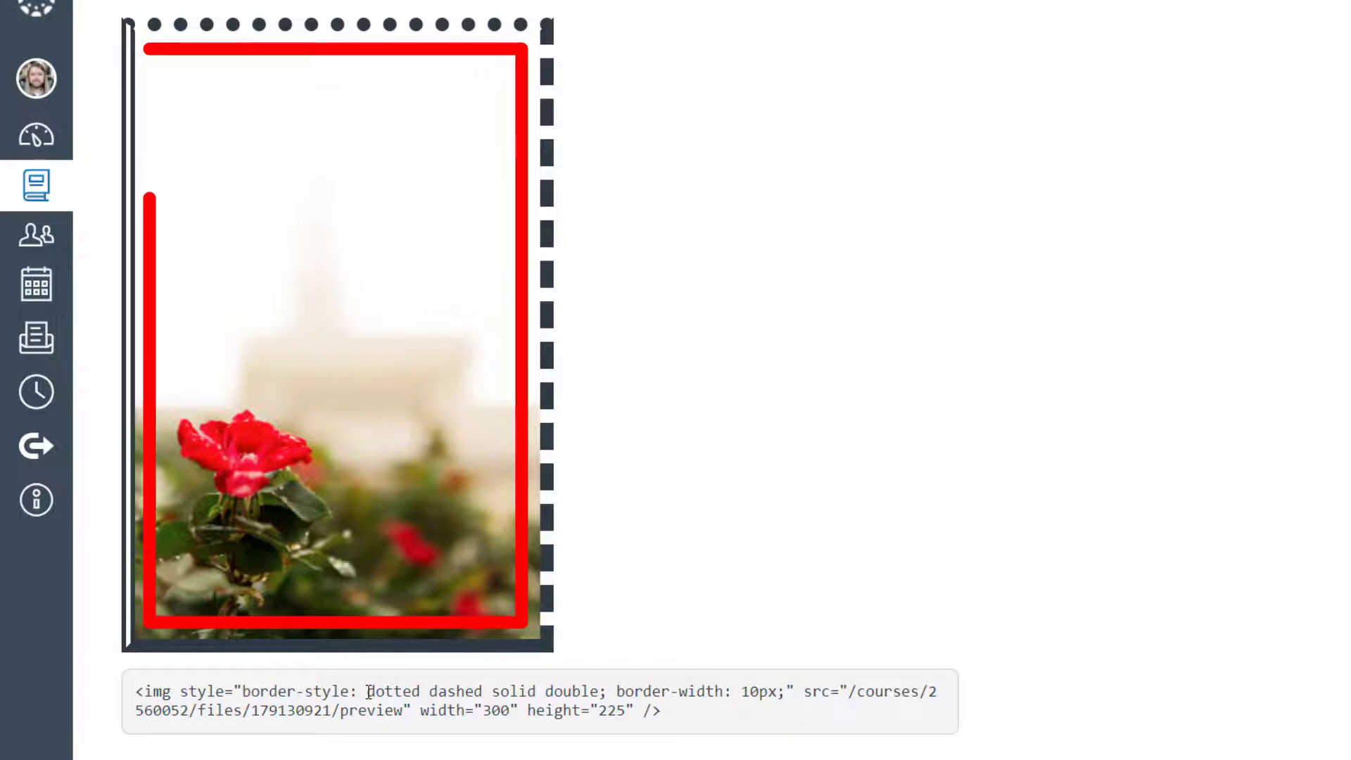
left_click_drag(369, 692, 423, 690)
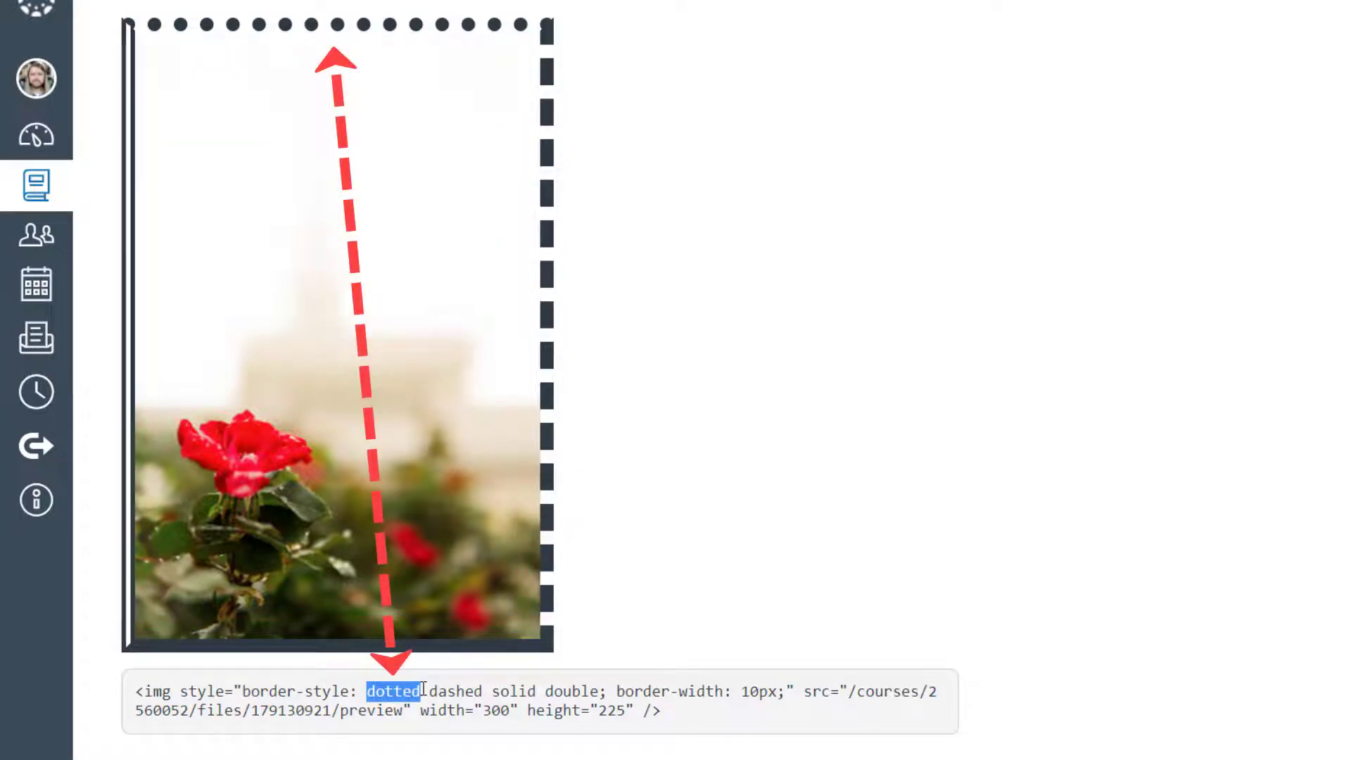
left_click(423, 690)
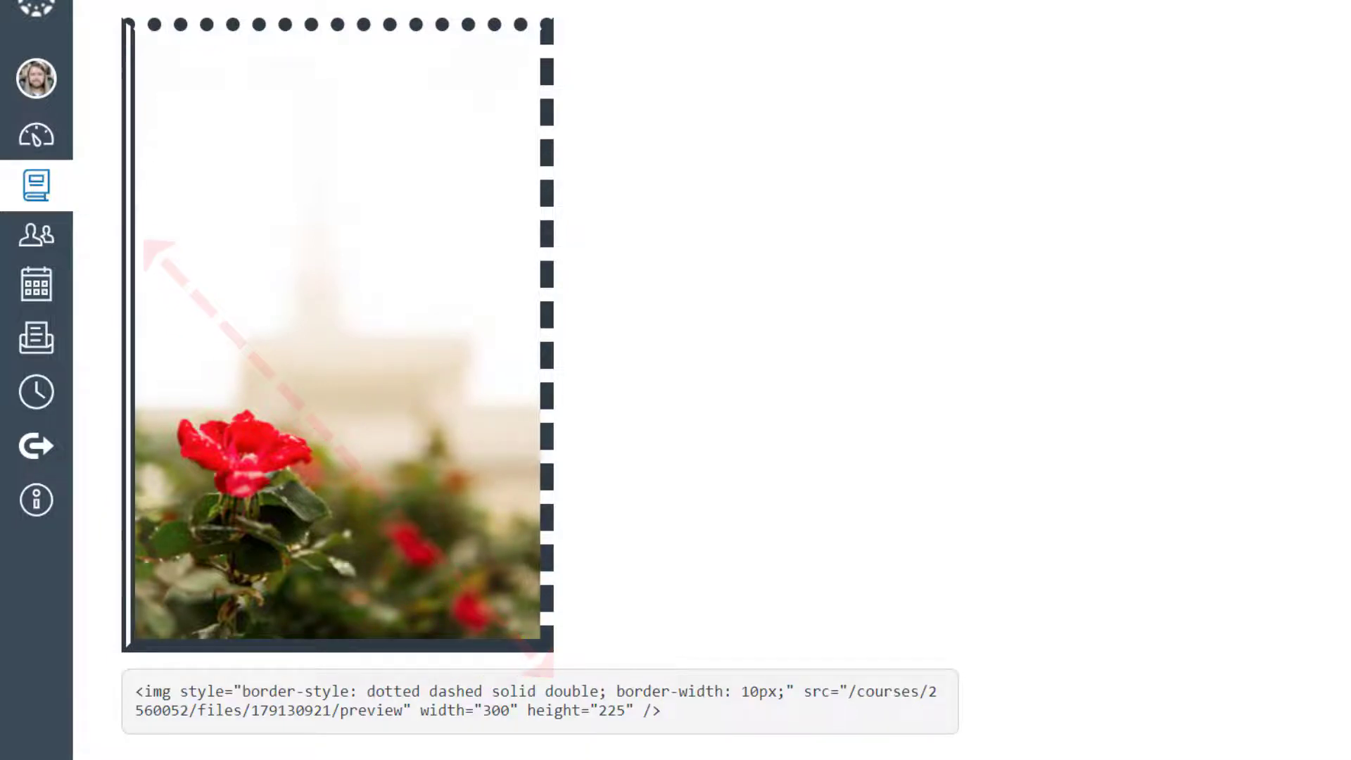
scroll(540, 381, "down", 8)
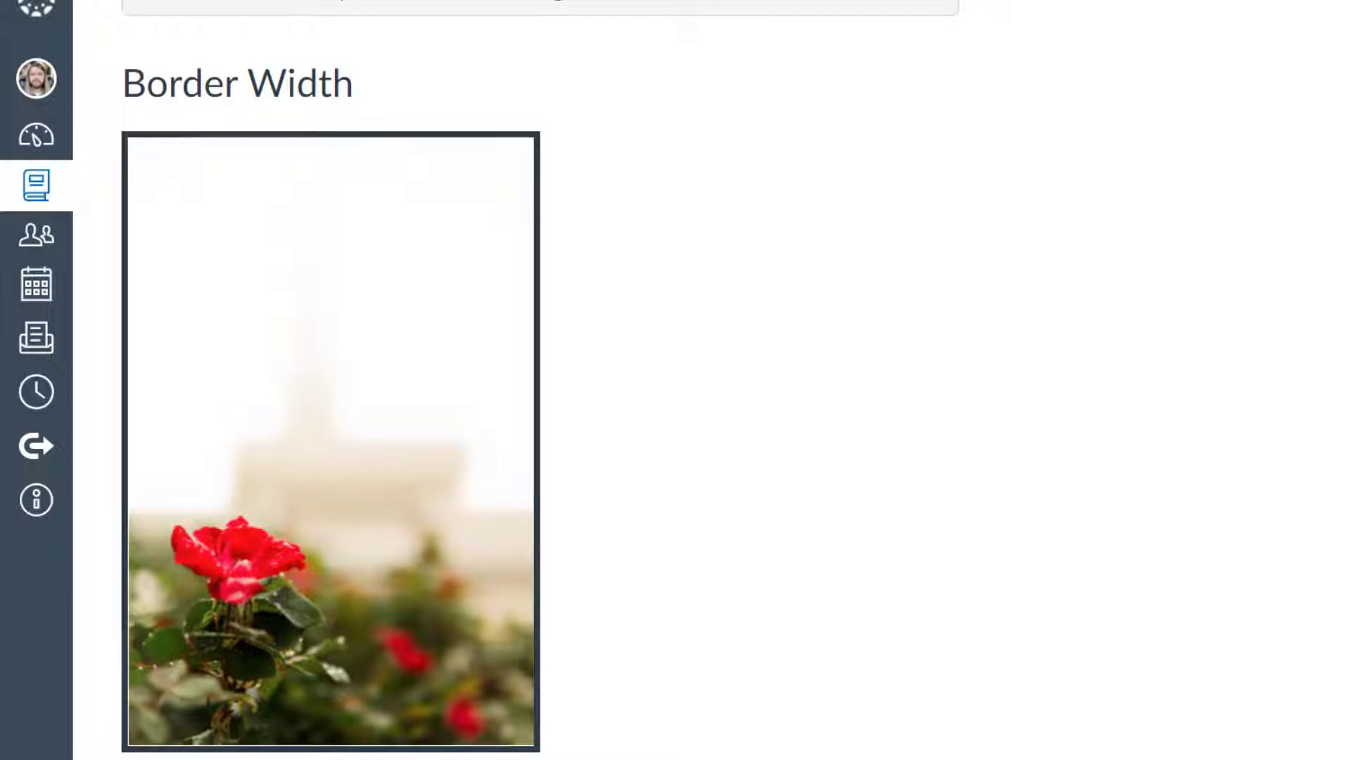
- Pass the medium, 2px, thick and 20px examples; highlight 'border-width: 5px 10px 15px 20px'
scroll(541, 380, "down", 1)
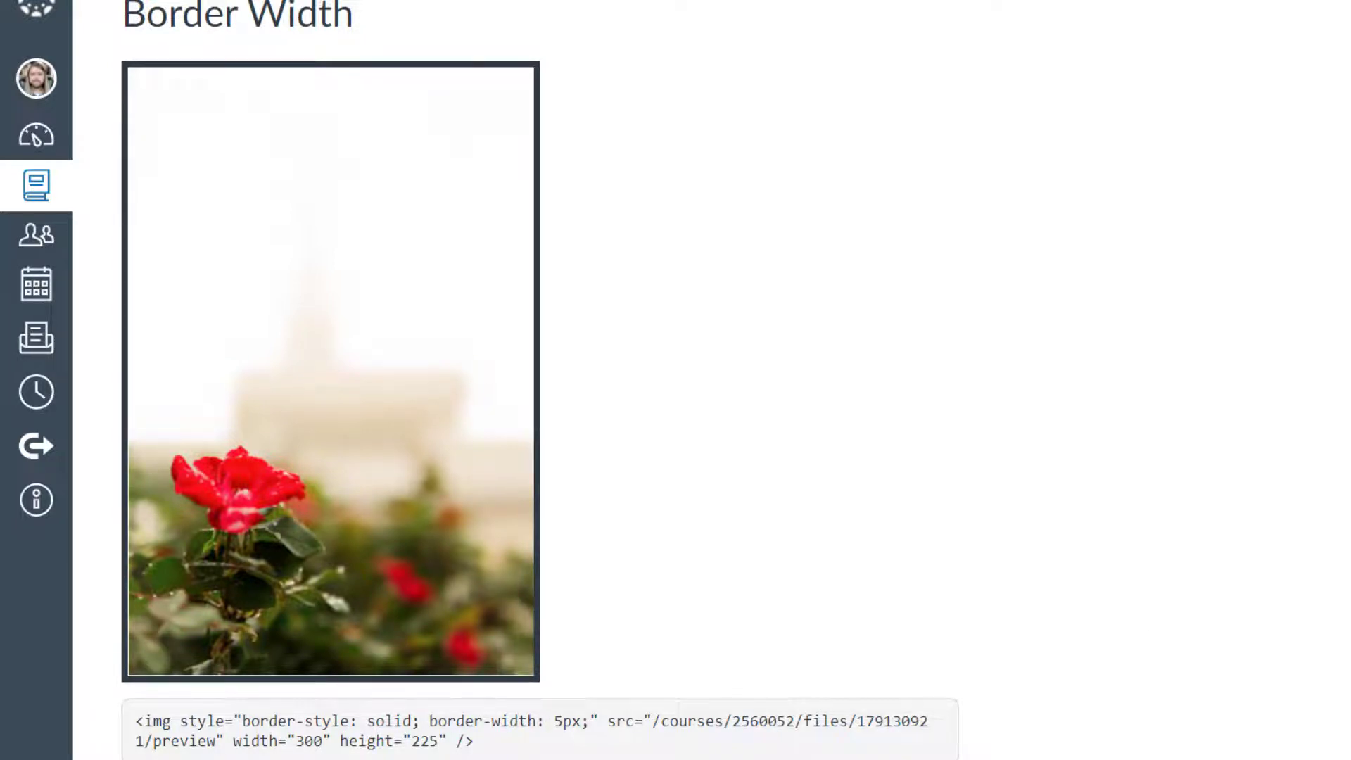
scroll(541, 381, "down", 10)
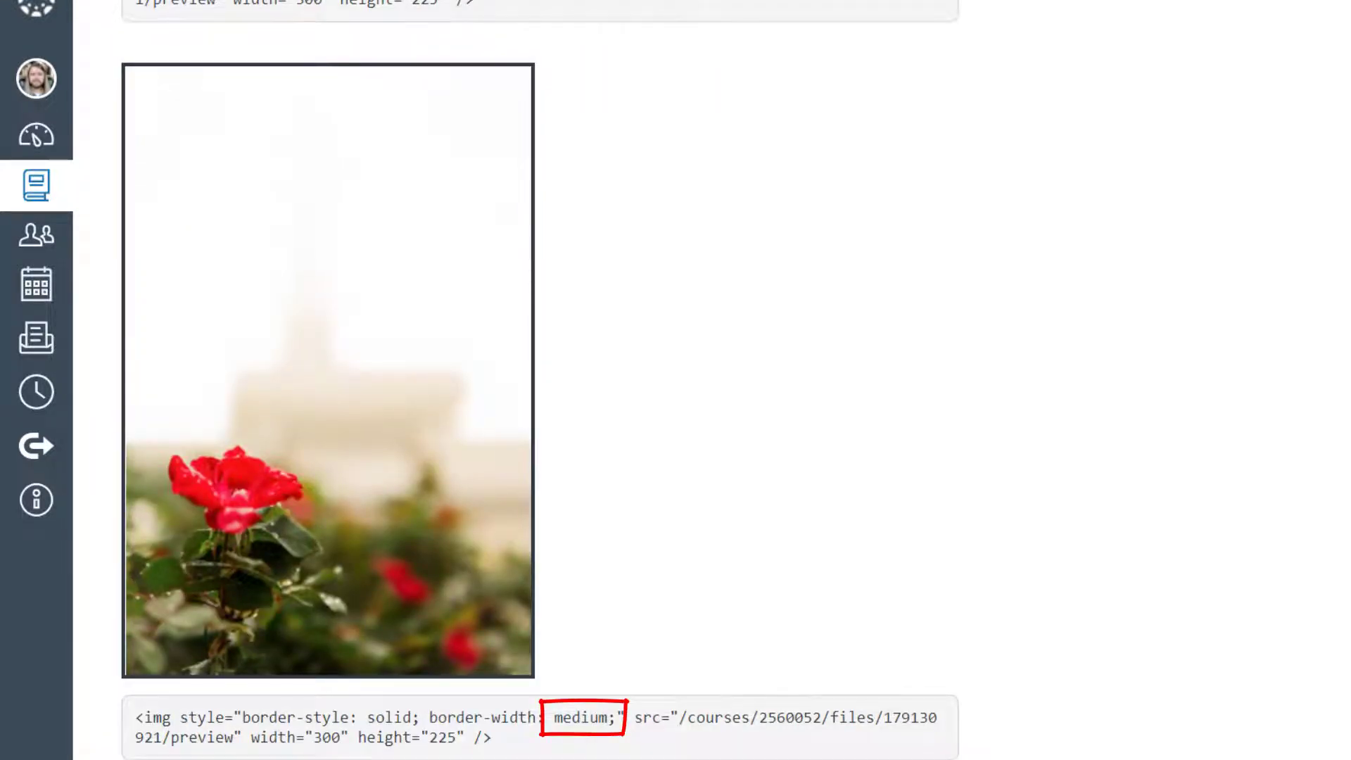
scroll(540, 380, "down", 10)
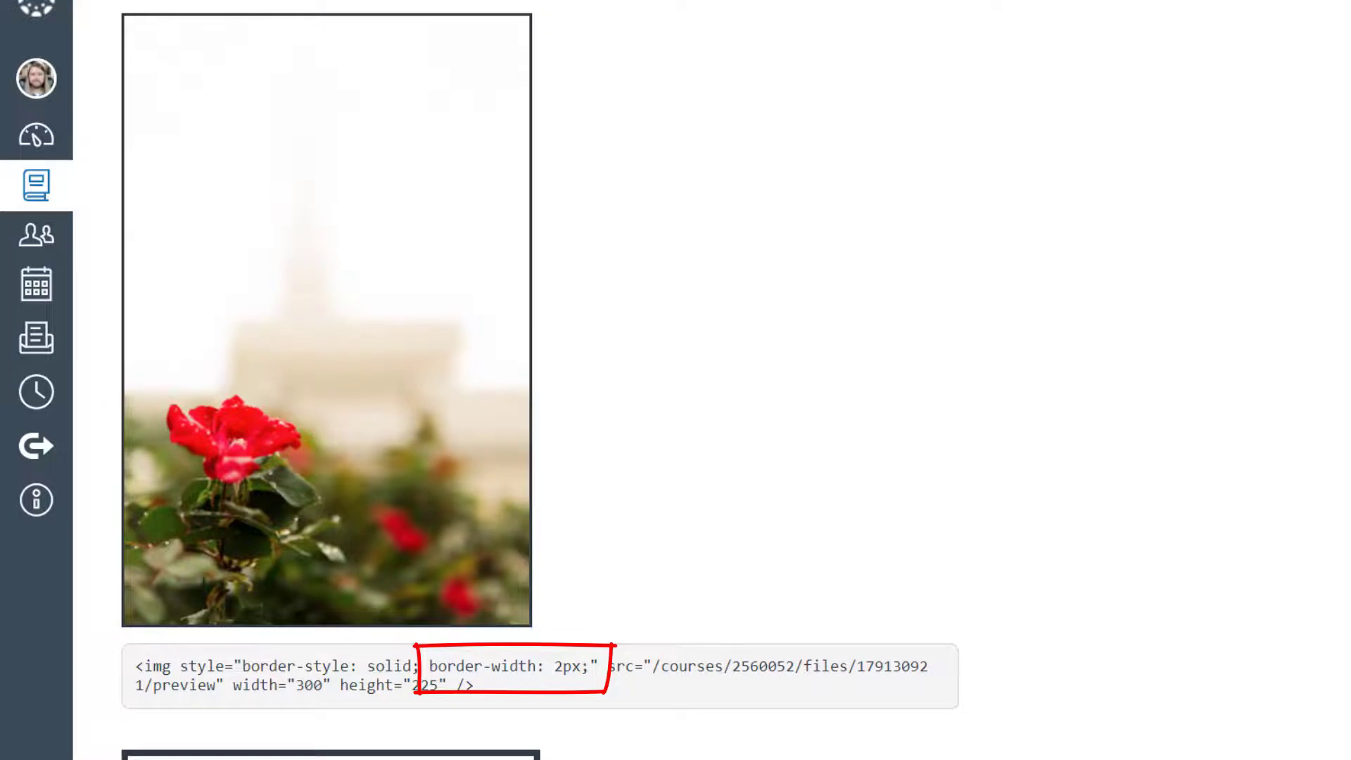
scroll(540, 380, "down", 9)
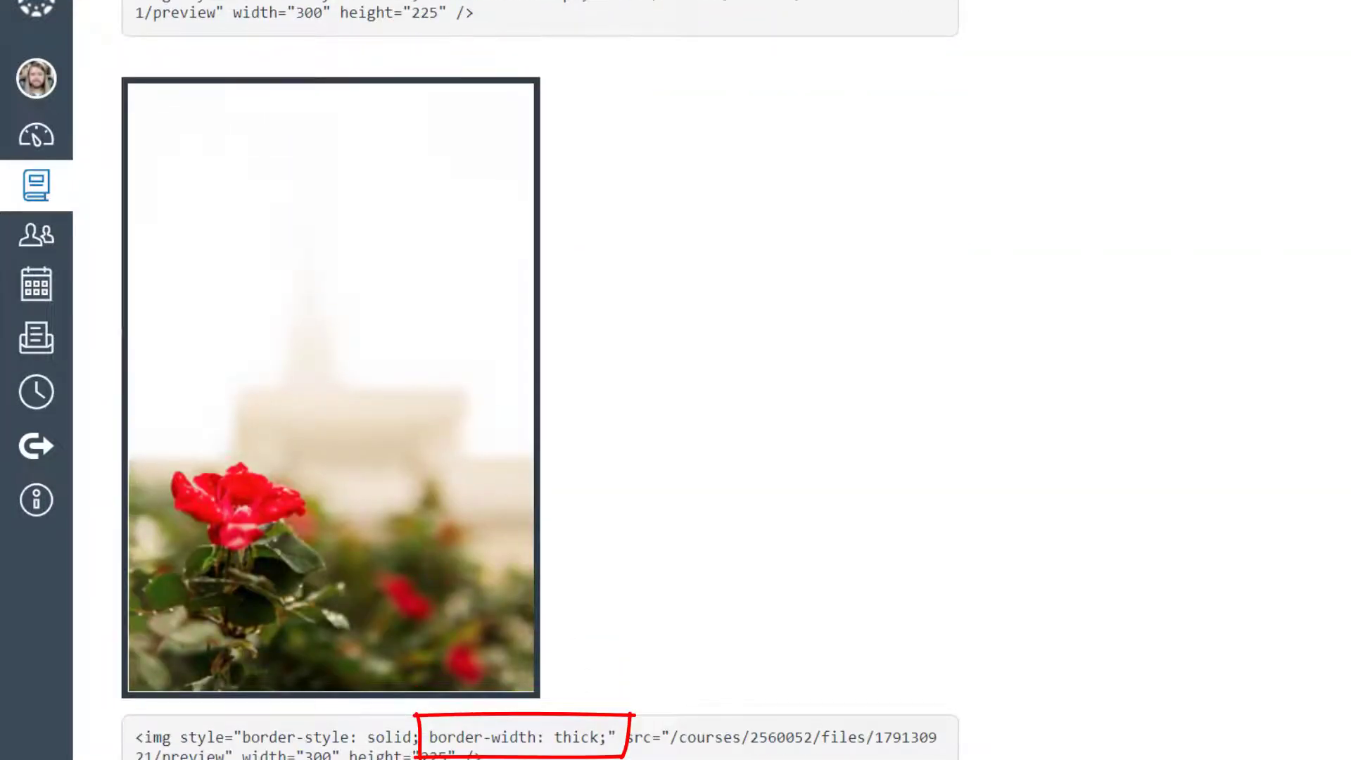
scroll(541, 380, "down", 10)
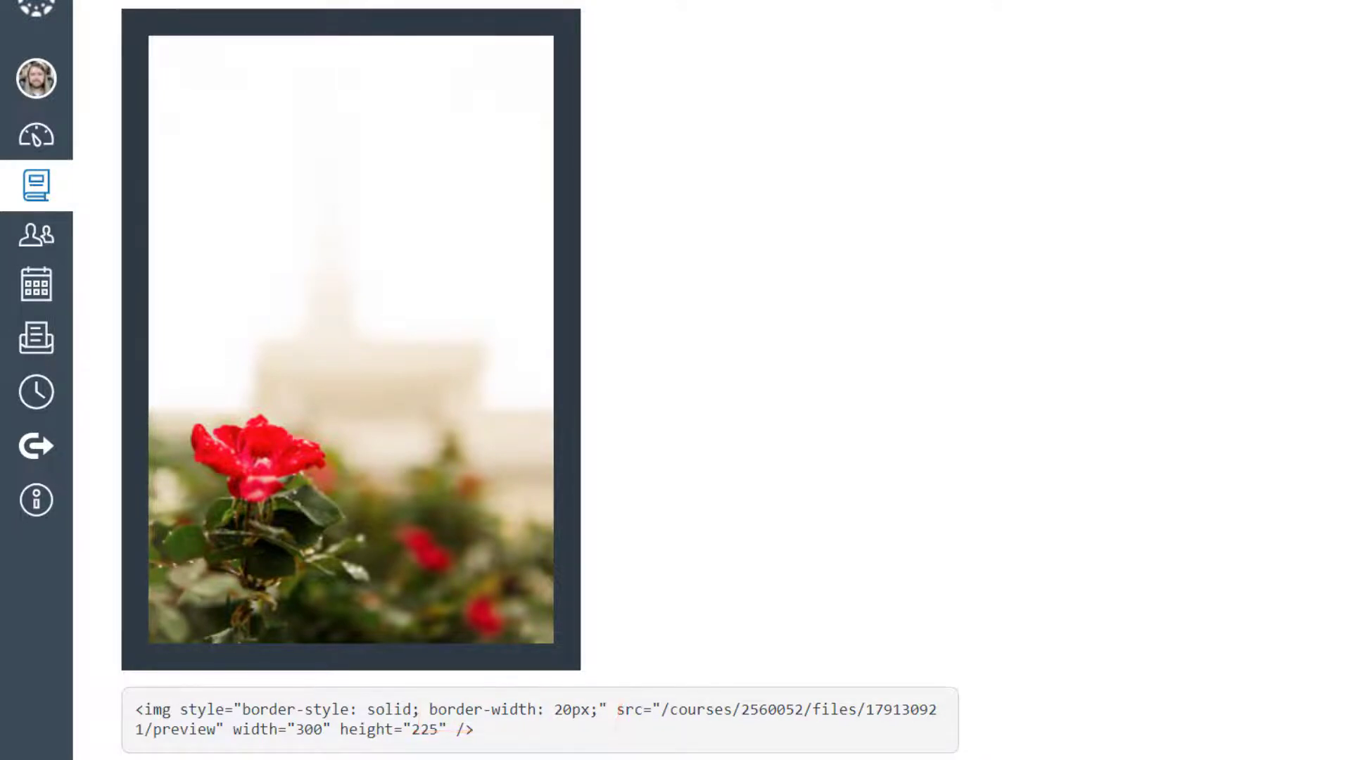
scroll(1346, 375, "down", 10)
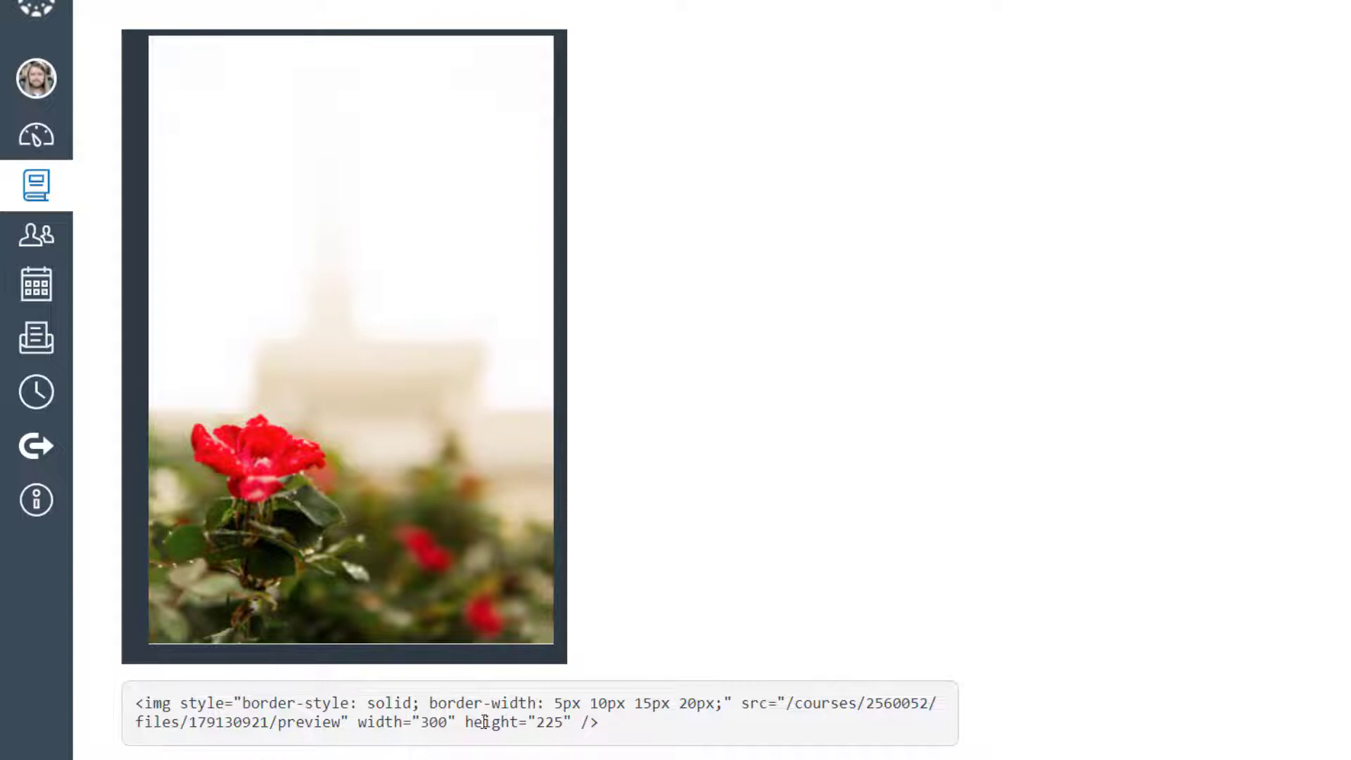
left_click_drag(430, 704, 543, 704)
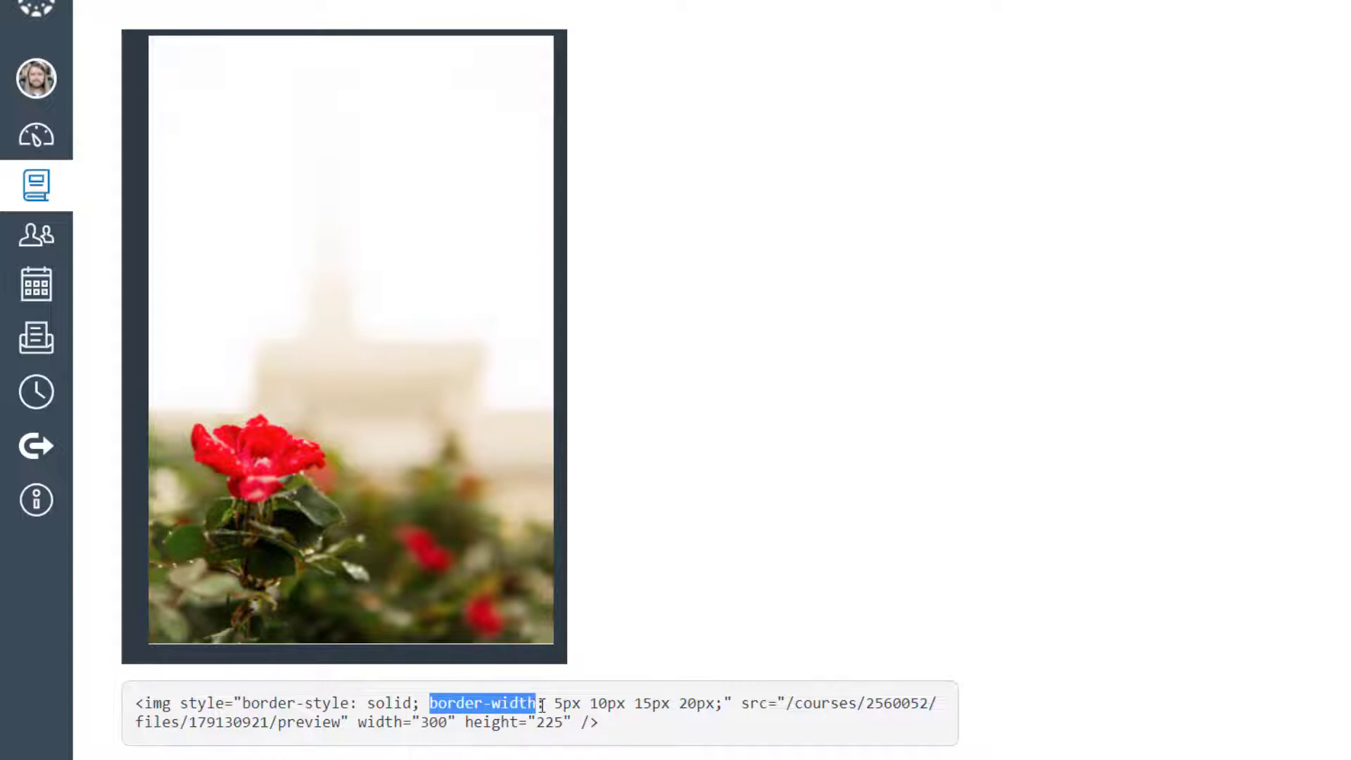
left_click(542, 704)
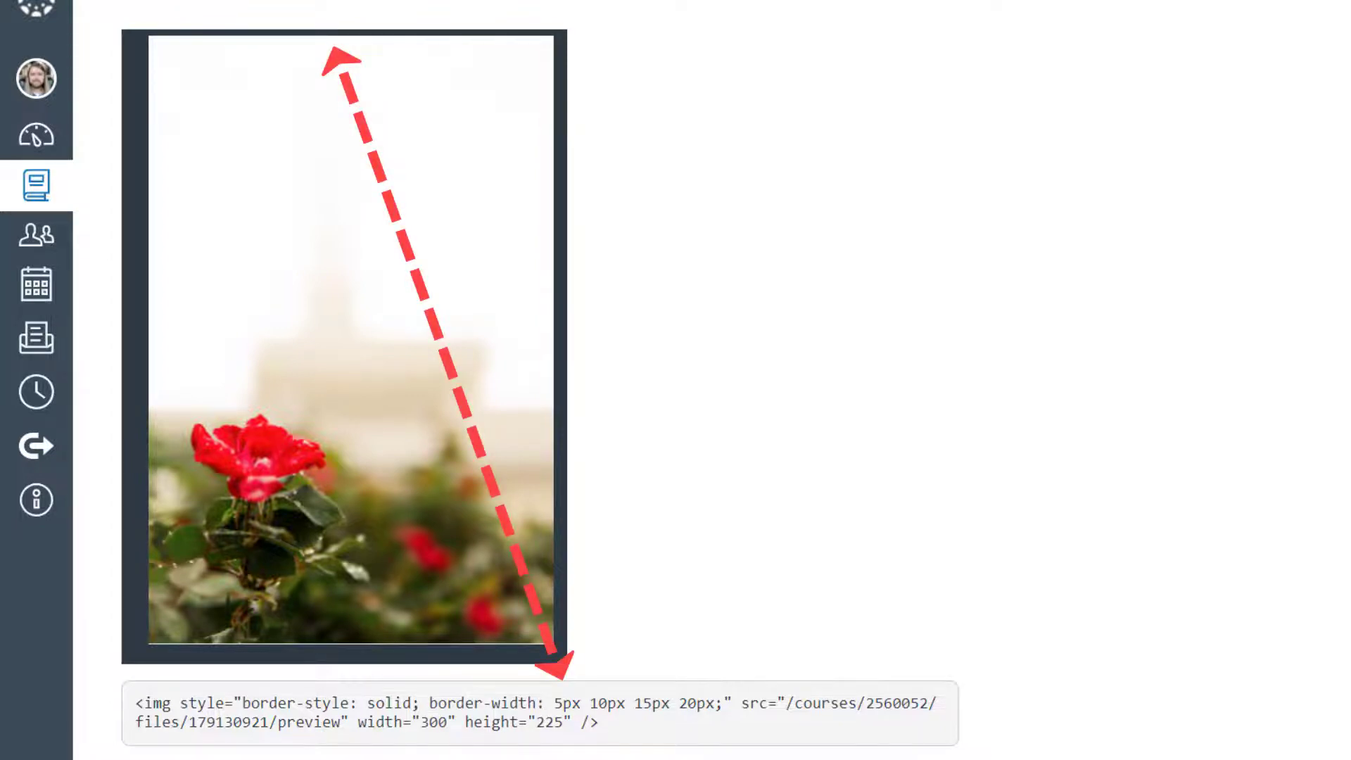